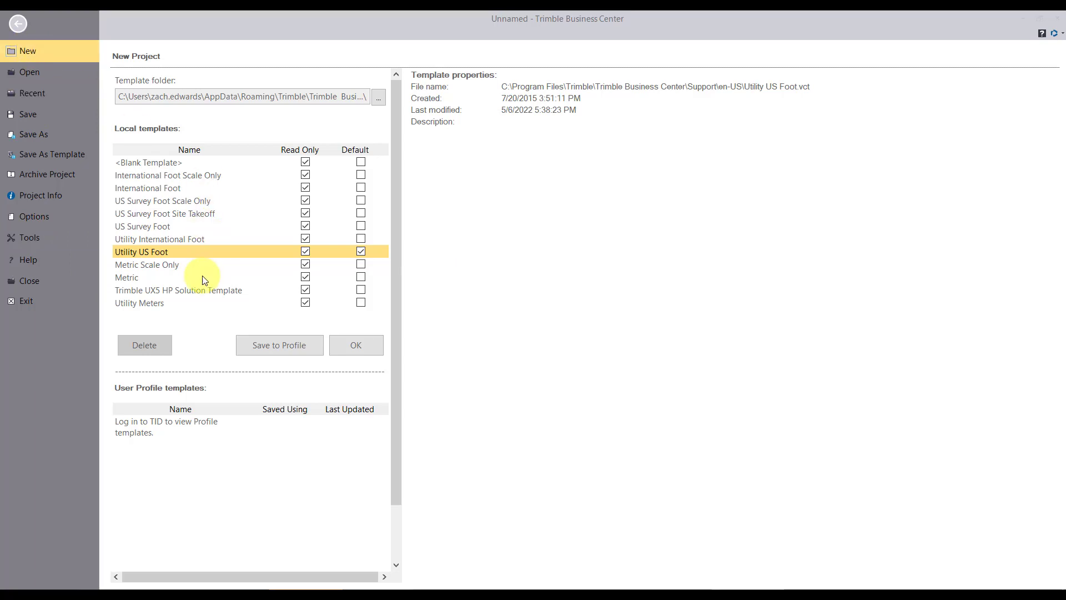
Create a new project from the US Survey Foot template.
click(167, 227)
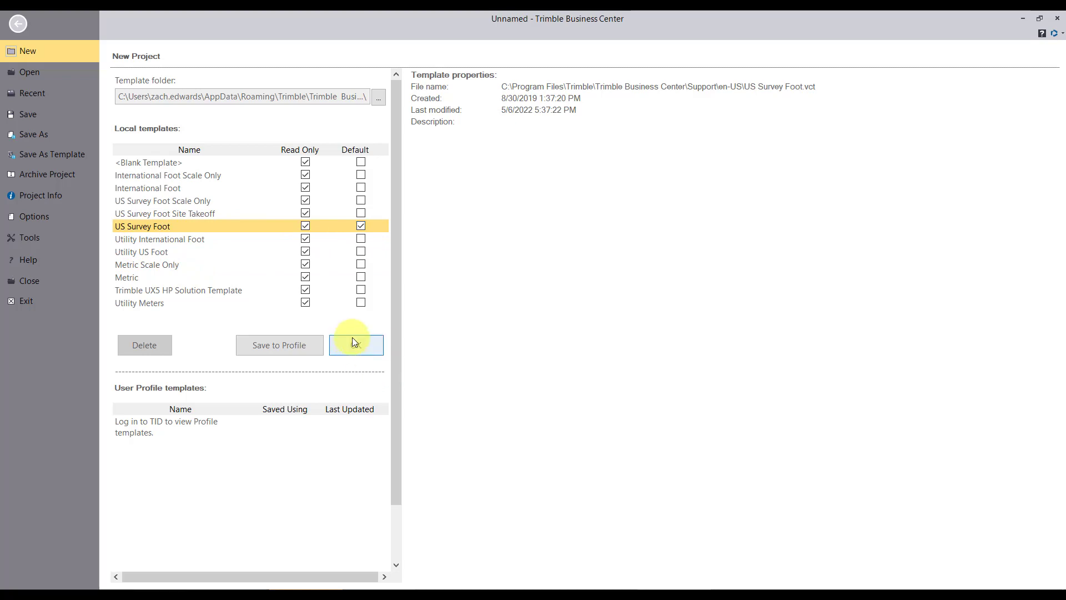
click(356, 345)
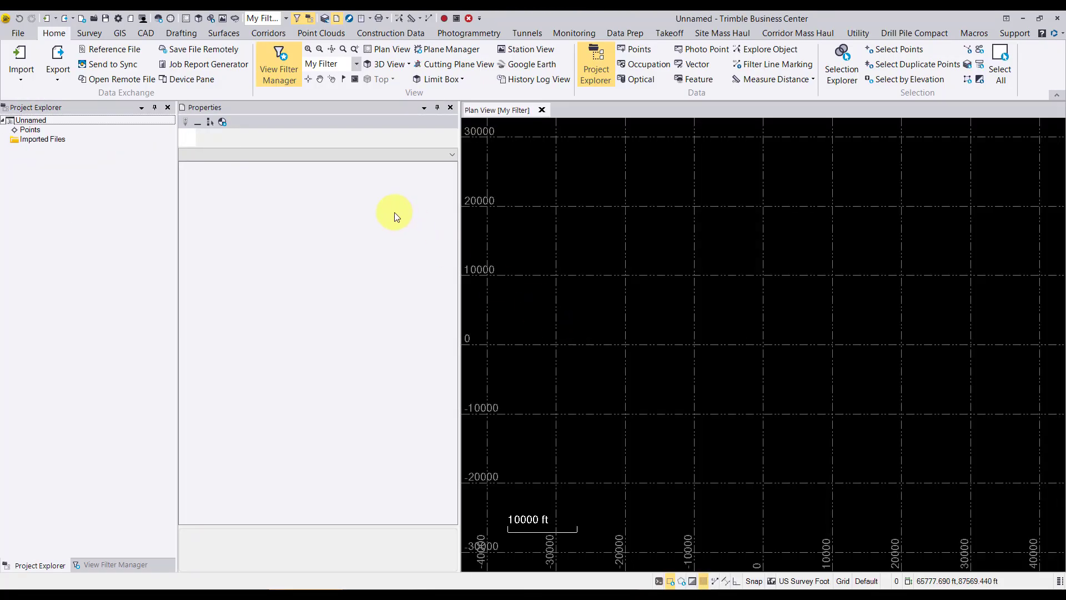
Change the project coordinate system to New Mexico Central 3002 with GEOID18.
click(807, 583)
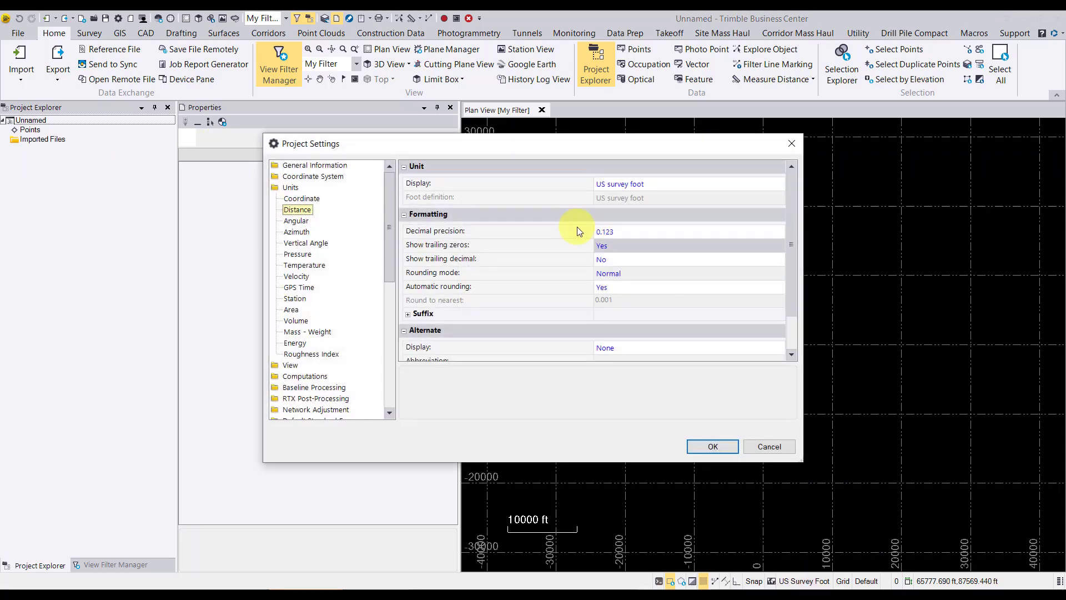
click(305, 177)
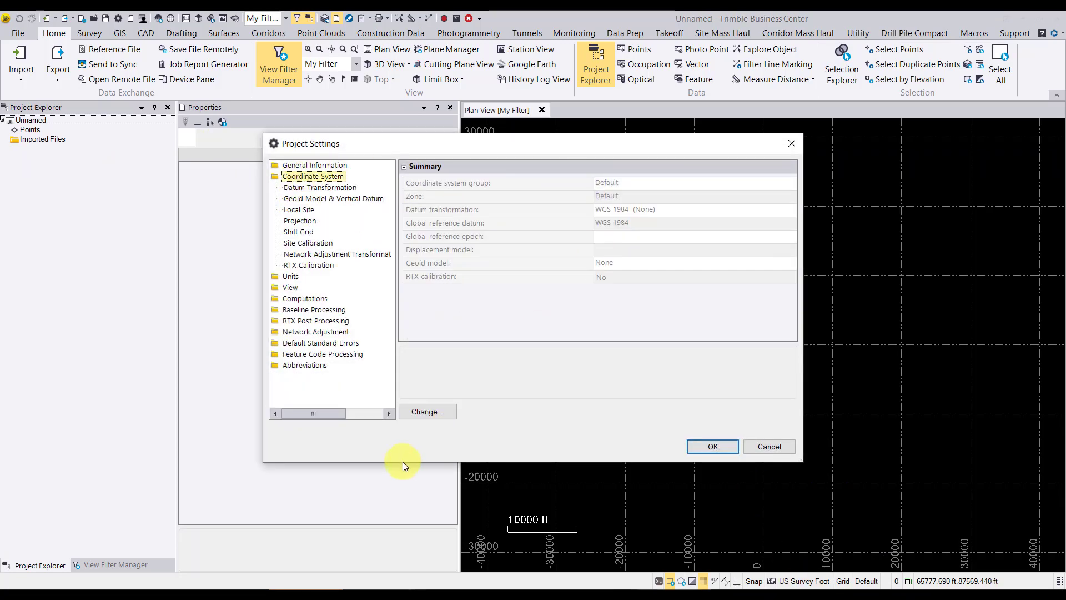
click(434, 411)
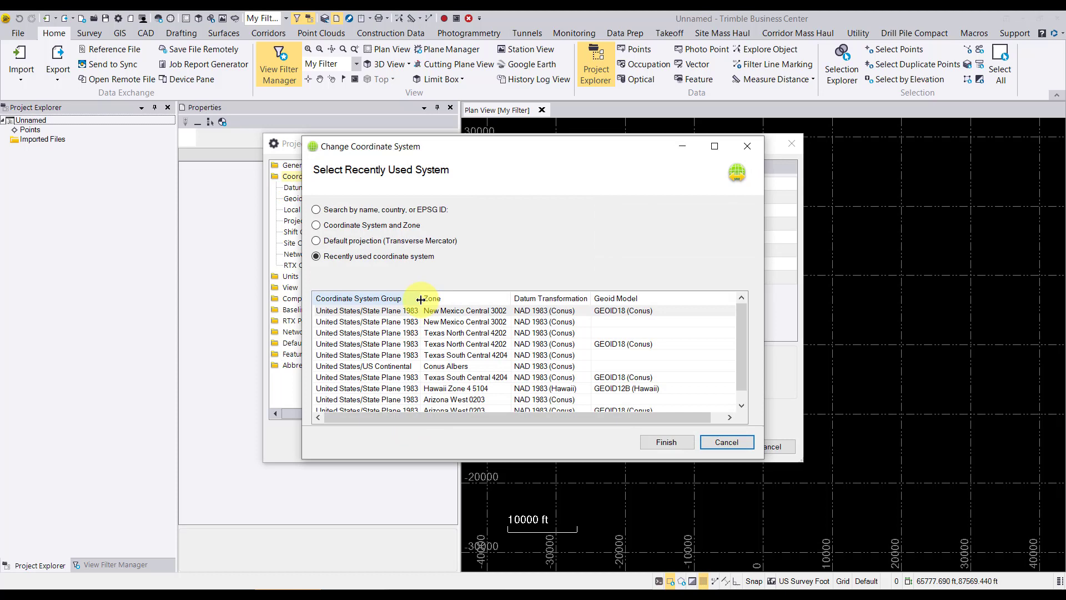
drag(440, 299, 503, 299)
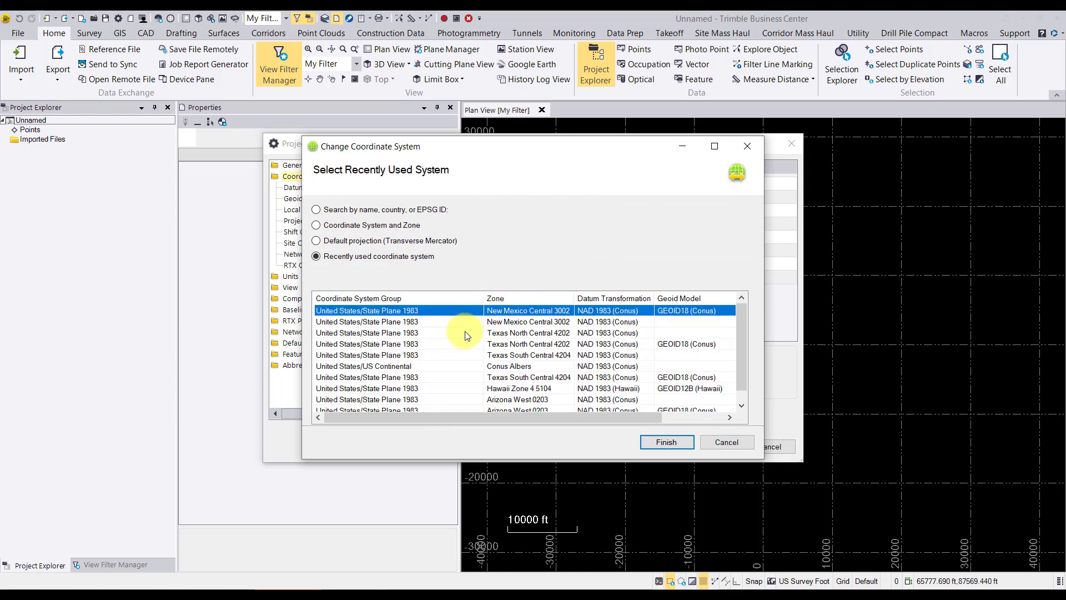
click(406, 334)
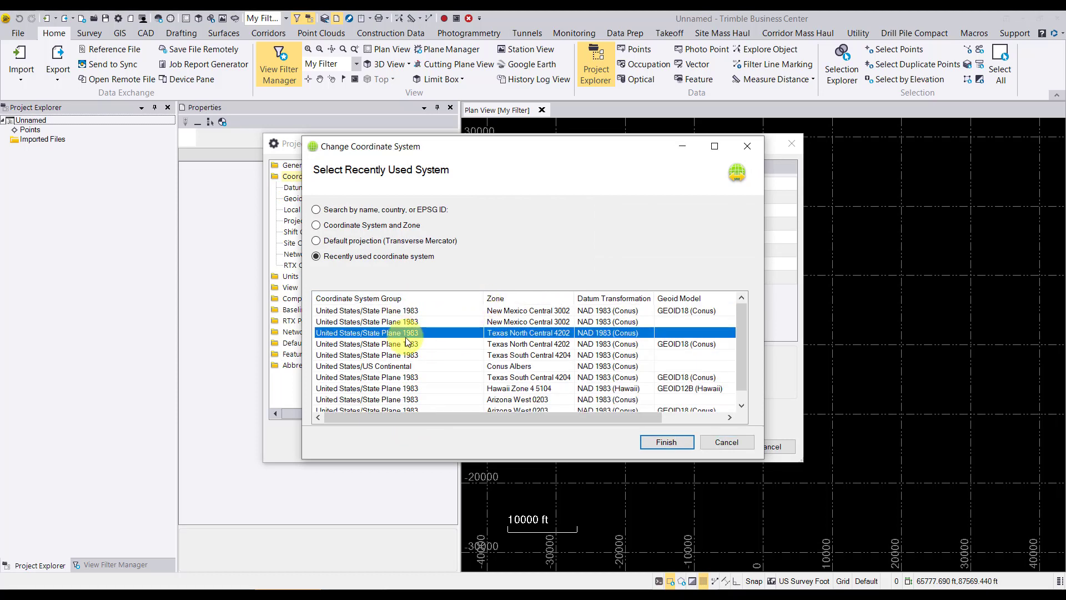
click(406, 343)
click(407, 321)
click(401, 310)
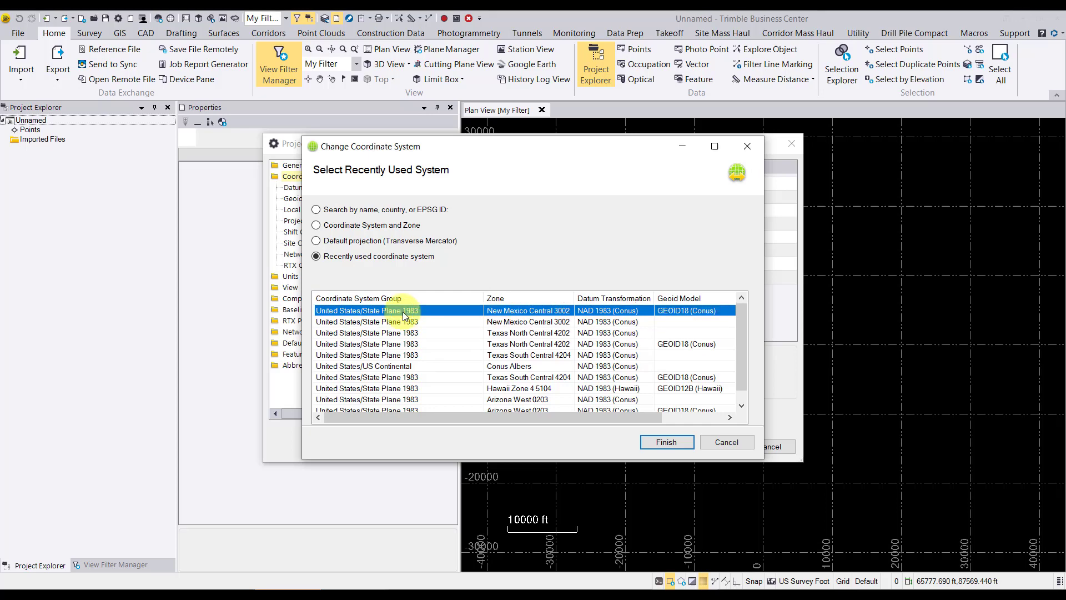
click(667, 442)
Keep continuous data stored as trajectory in baseline processing, then apply the project settings.
click(291, 277)
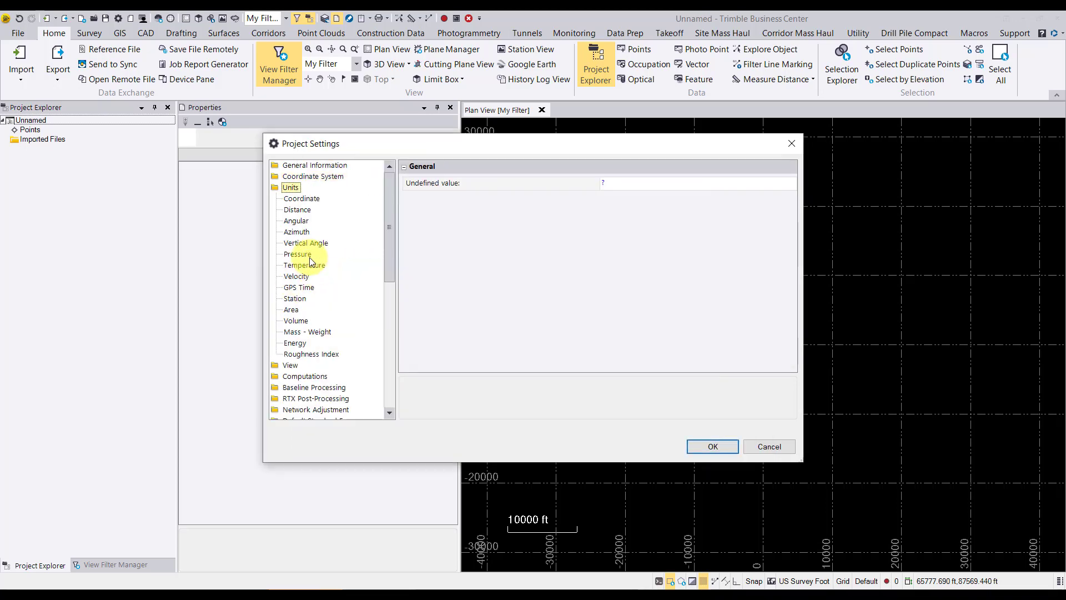
click(300, 176)
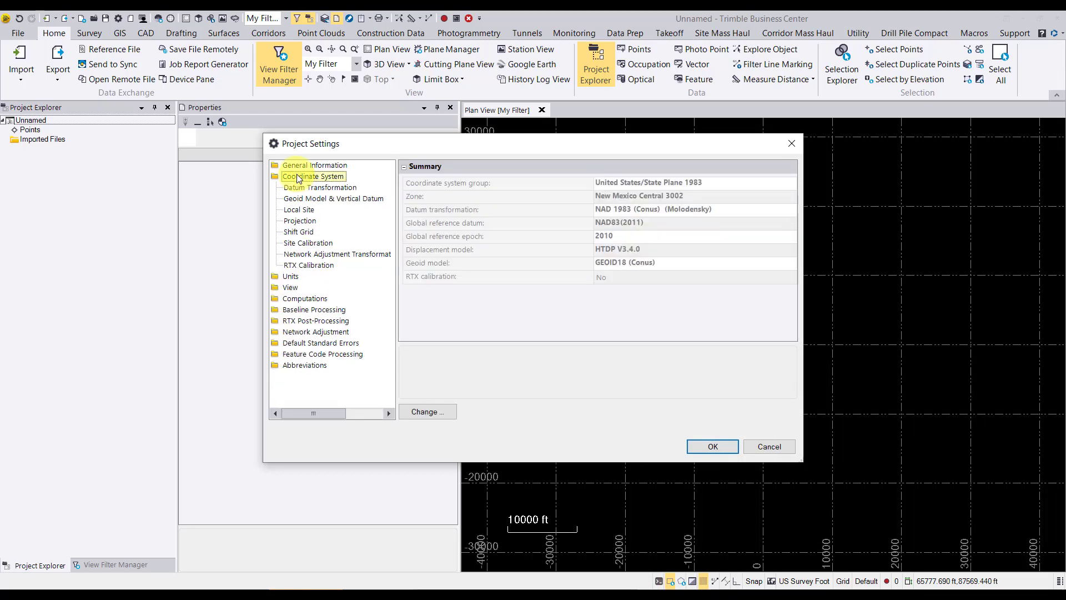
click(315, 310)
click(292, 234)
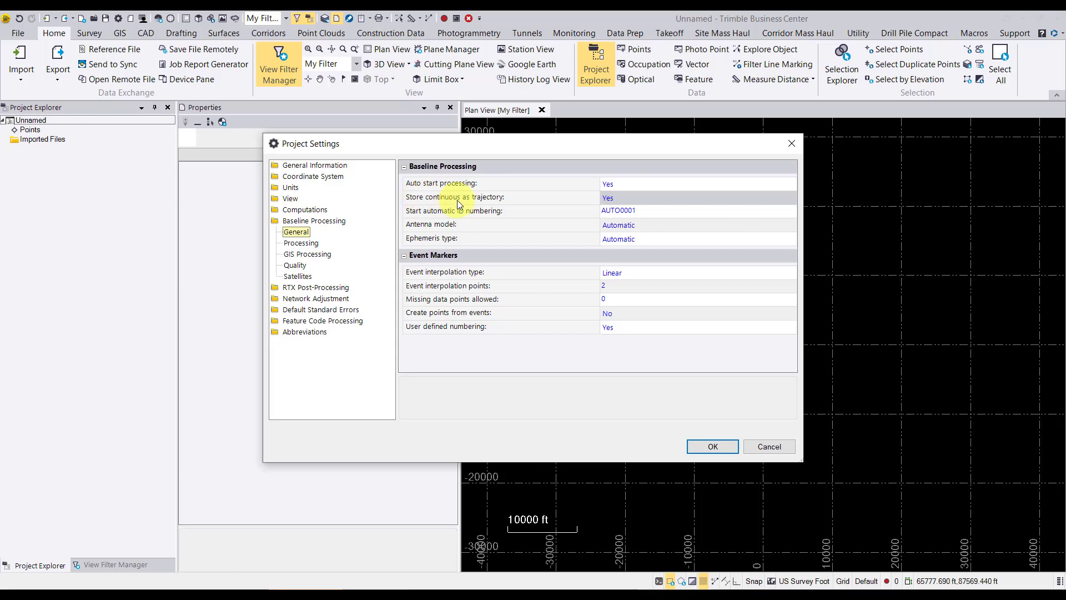
click(613, 203)
click(611, 207)
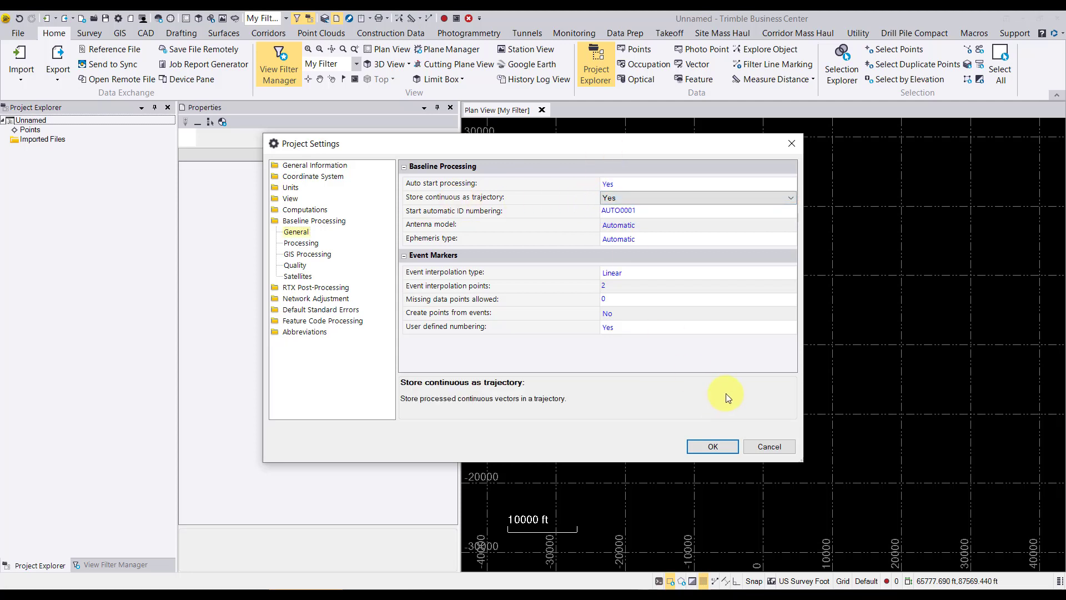
click(712, 447)
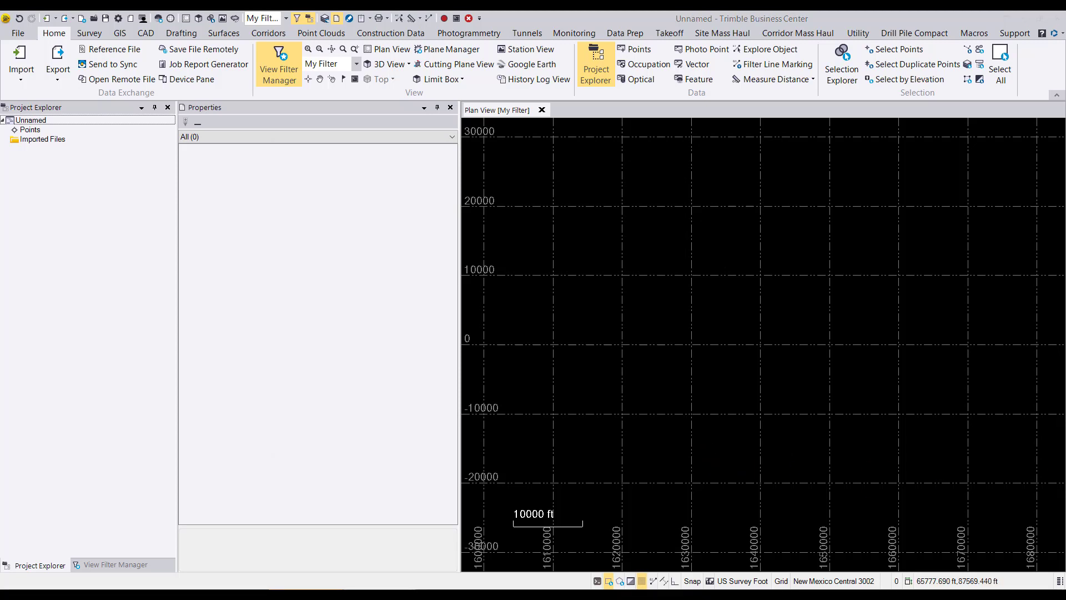
Load R061311A.SSF and review its Continuous Segment point, antenna and receiver details.
drag(1065, 281, 666, 281)
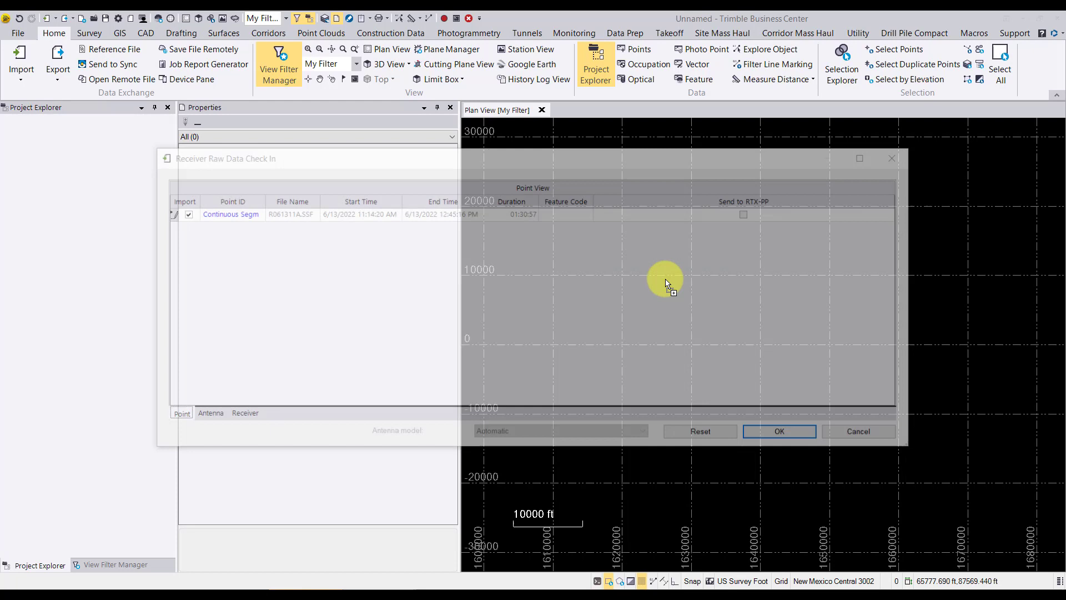
click(166, 216)
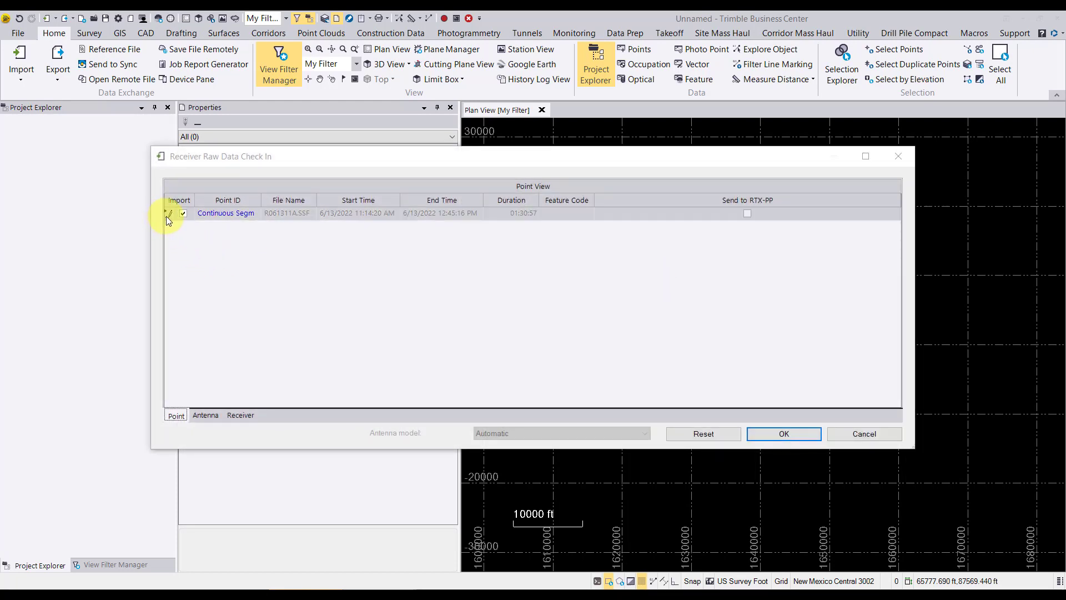
drag(261, 201, 282, 197)
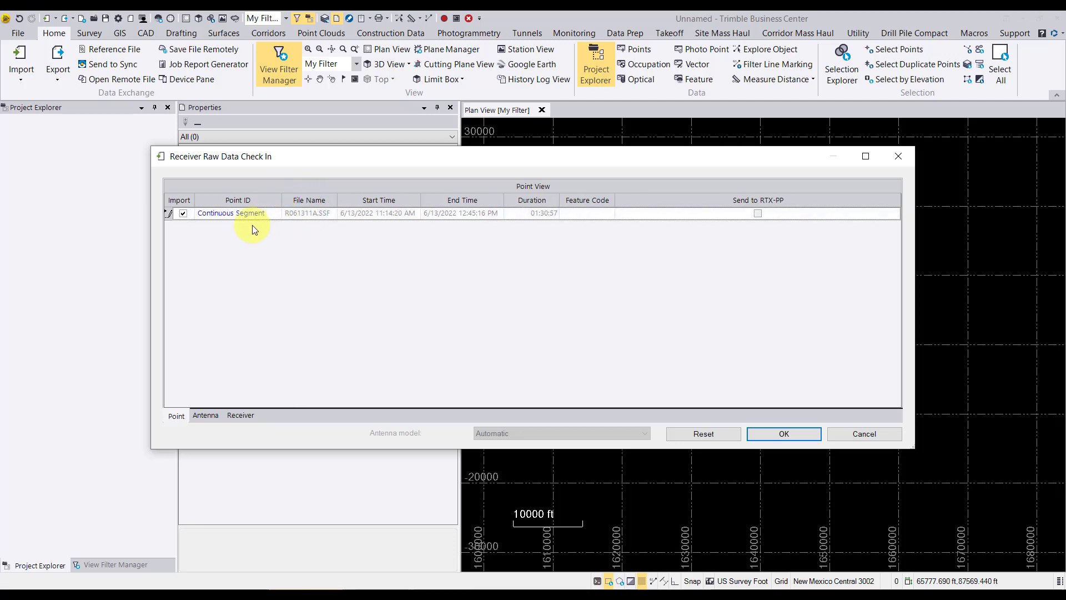
click(278, 215)
click(205, 415)
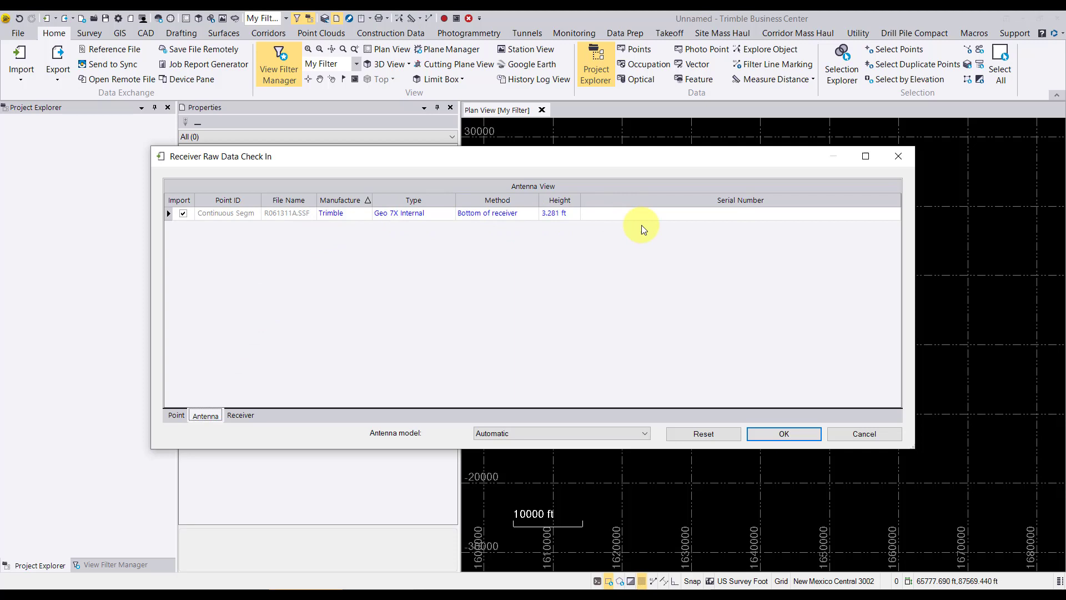
click(241, 416)
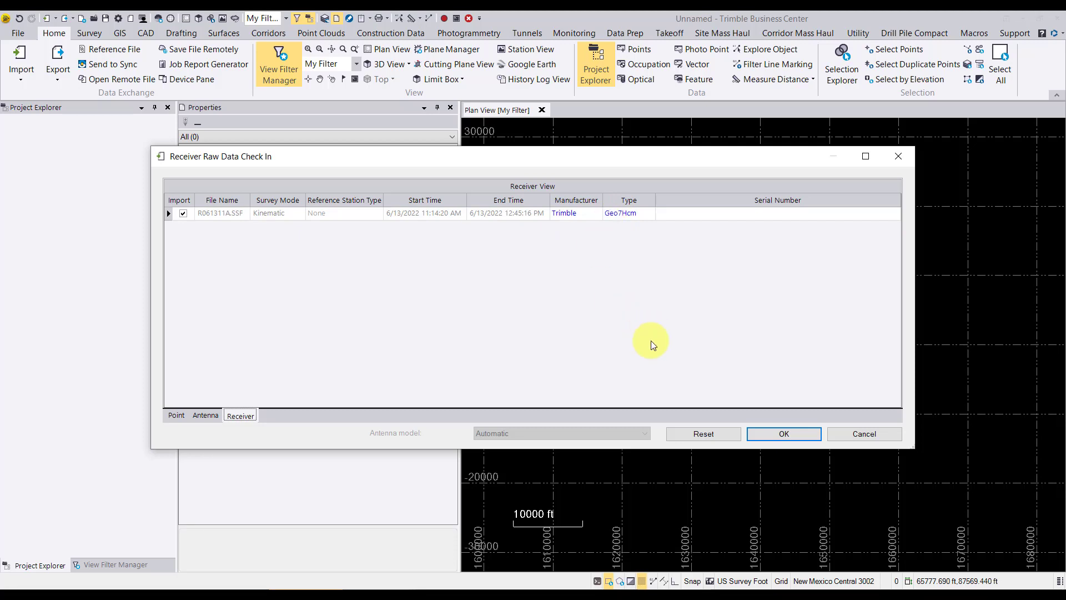
Import the checked-in file, then inspect points 3 and 2, noting point 2's comment 2C9.
click(789, 433)
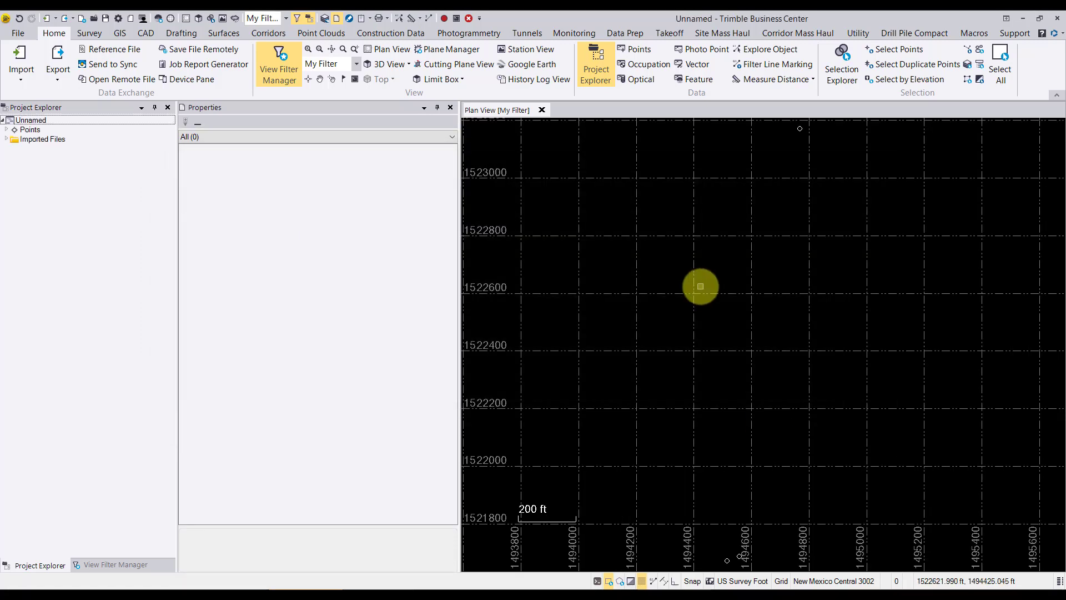
scroll(698, 262, down, 2)
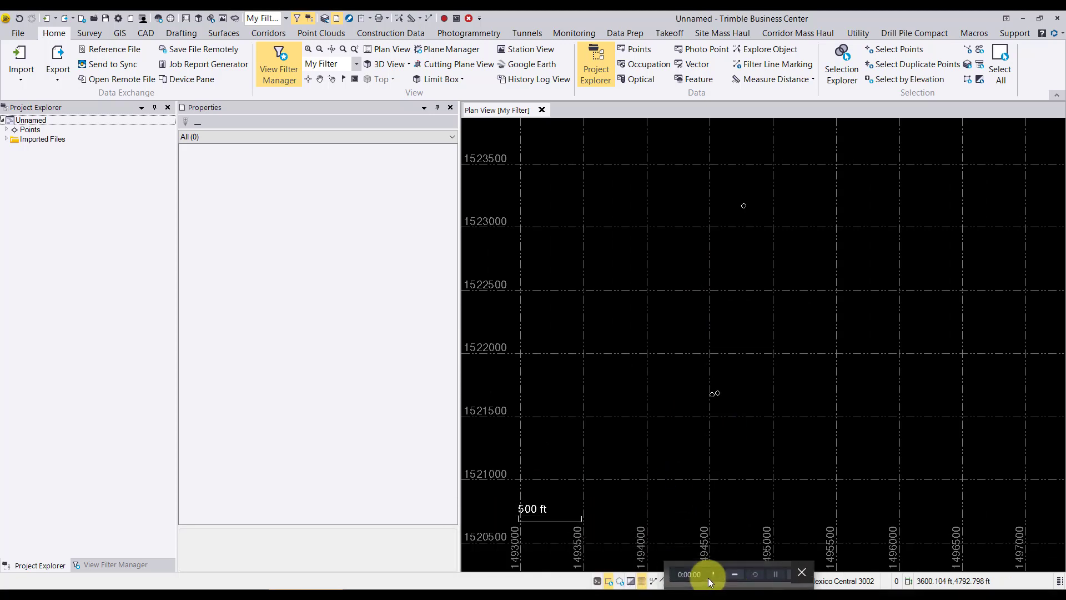
mouse_move(606, 582)
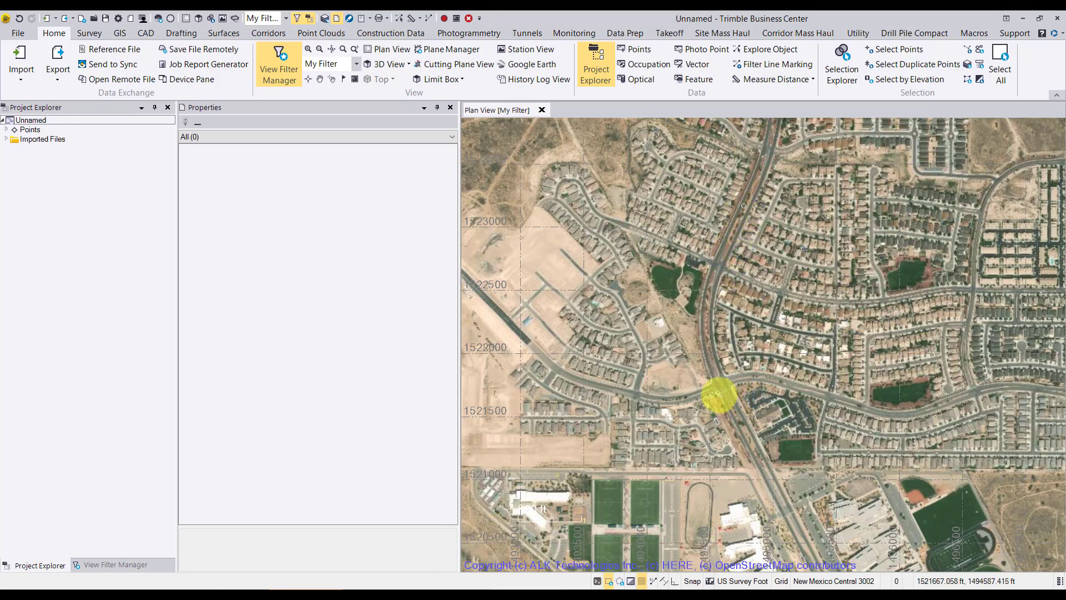
click(715, 393)
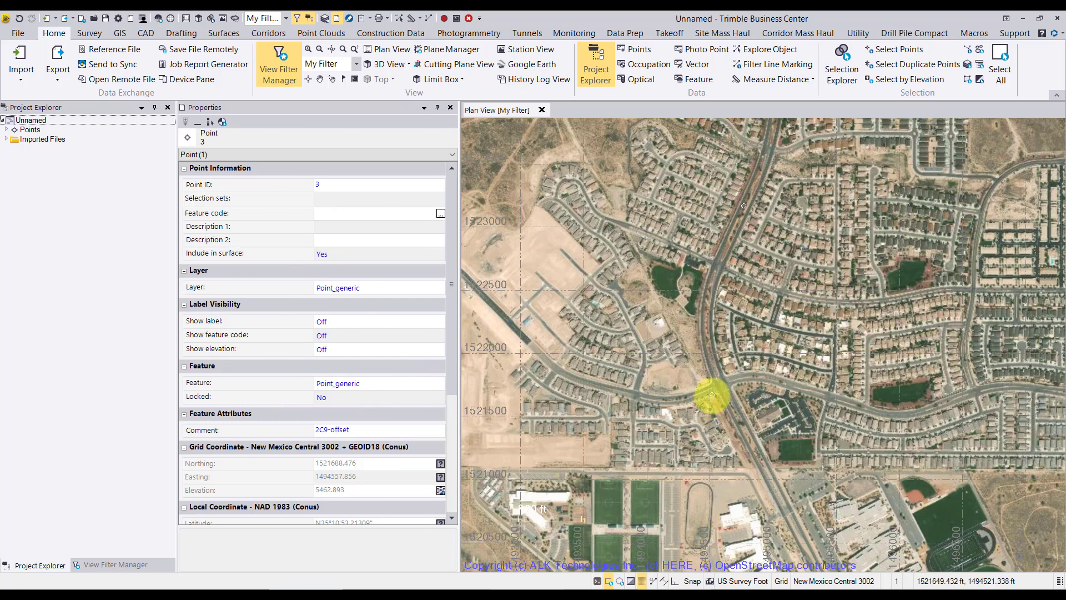
click(717, 393)
click(325, 434)
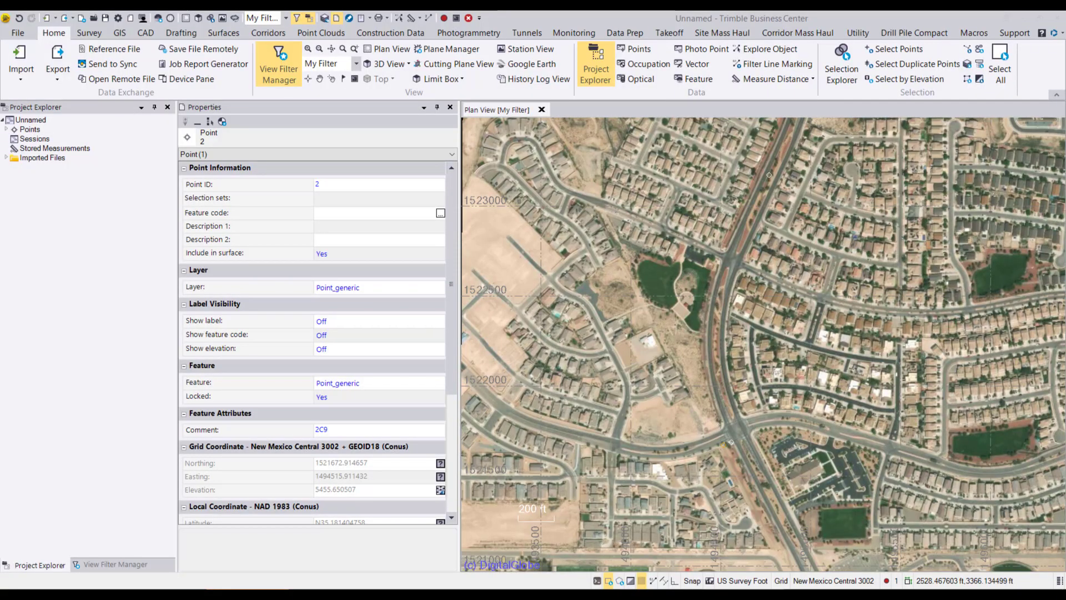
Import CTRL_2_C9r1.csv in P,L,L,h,Code (Local) format to add control point 2_C9.
click(677, 307)
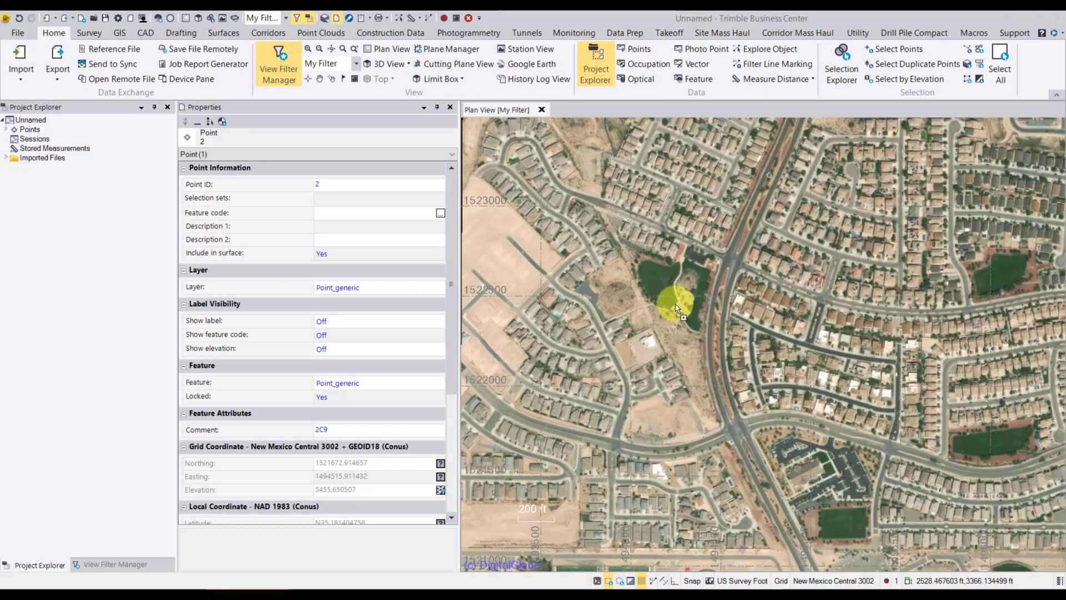
drag(676, 305, 677, 302)
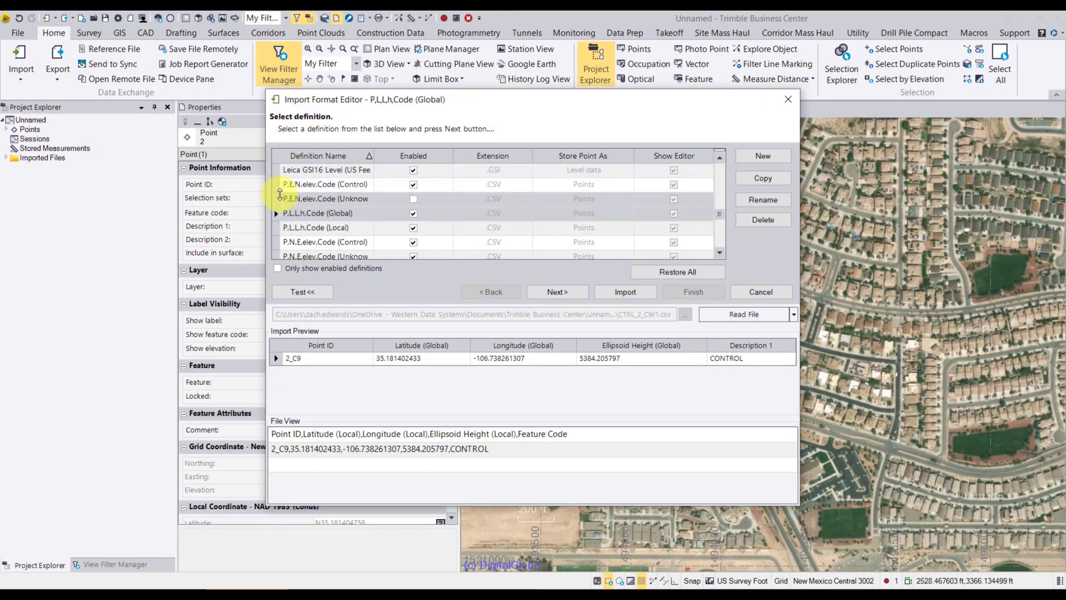
click(279, 230)
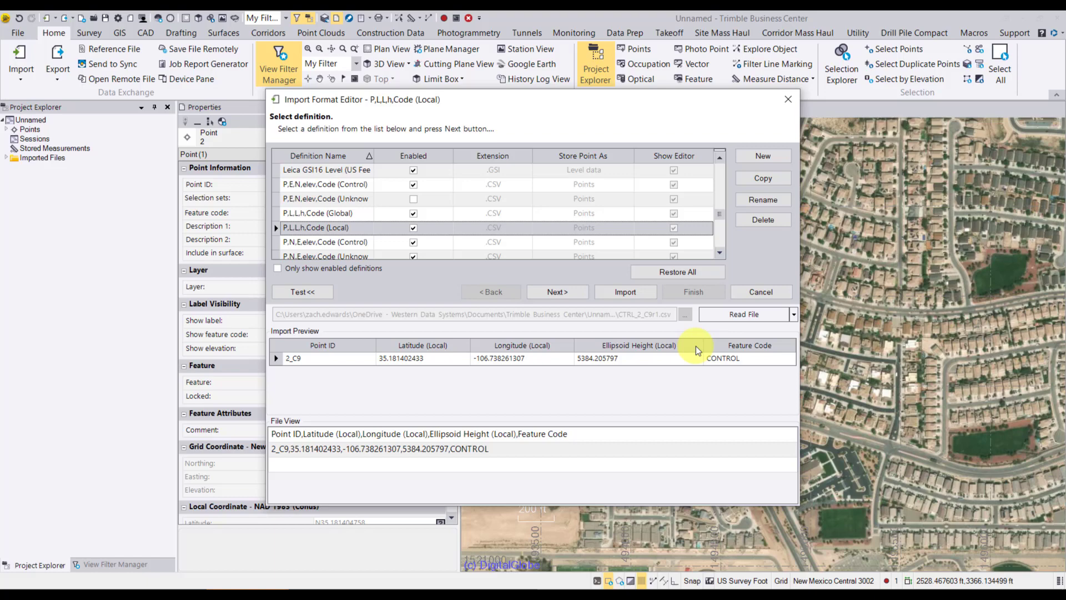
click(632, 296)
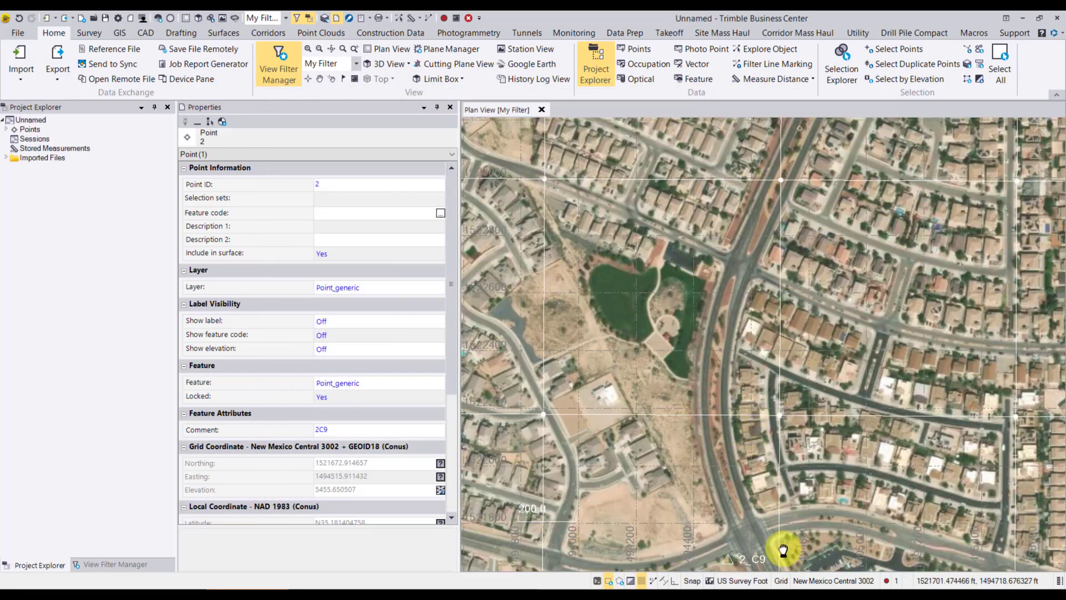
Measure from point 2 to 2_C9: 3.43950 ft horizontal, -1.10051 ft vertical, 3.61127 ft slope.
scroll(733, 403, up, 10)
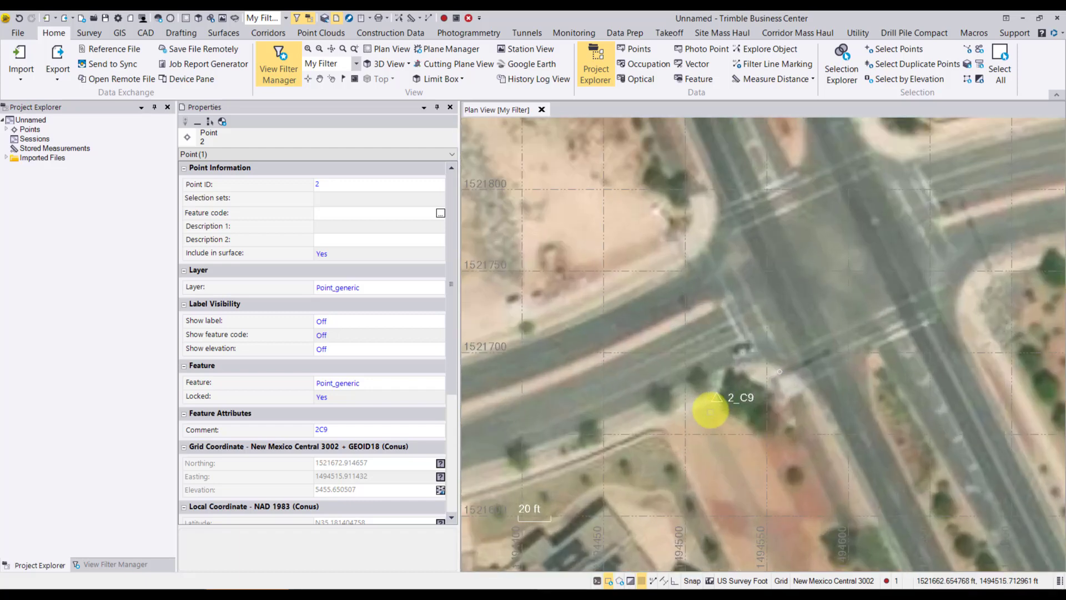
scroll(705, 393, up, 3)
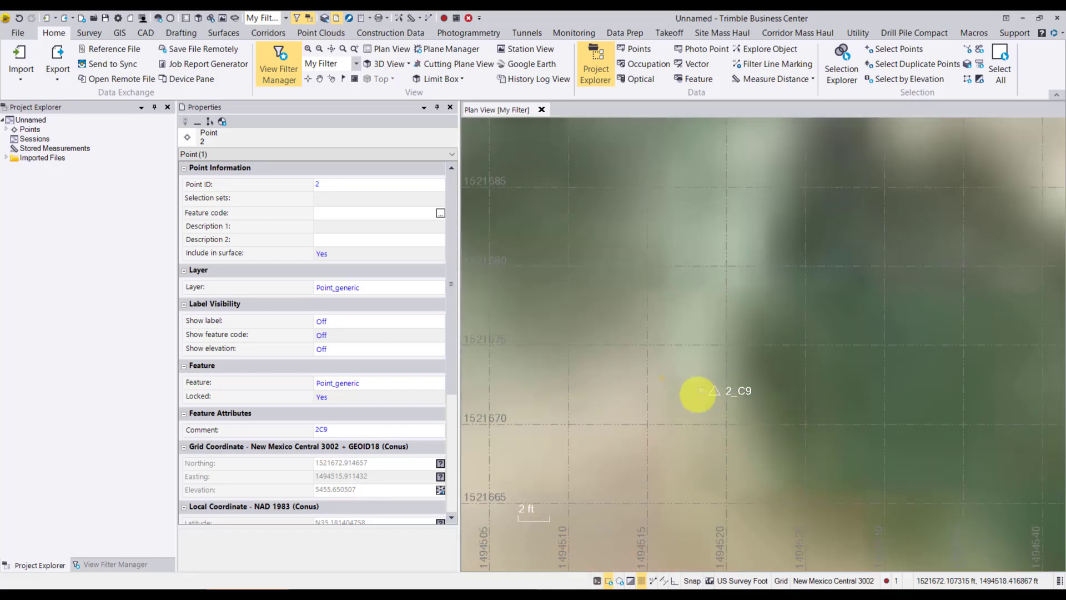
click(660, 381)
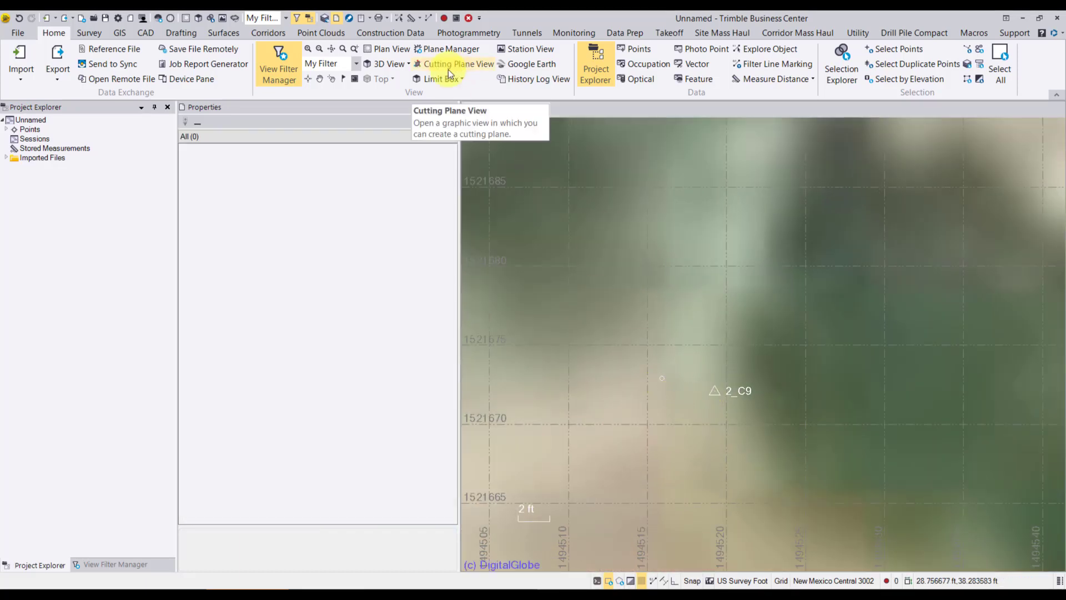
click(738, 84)
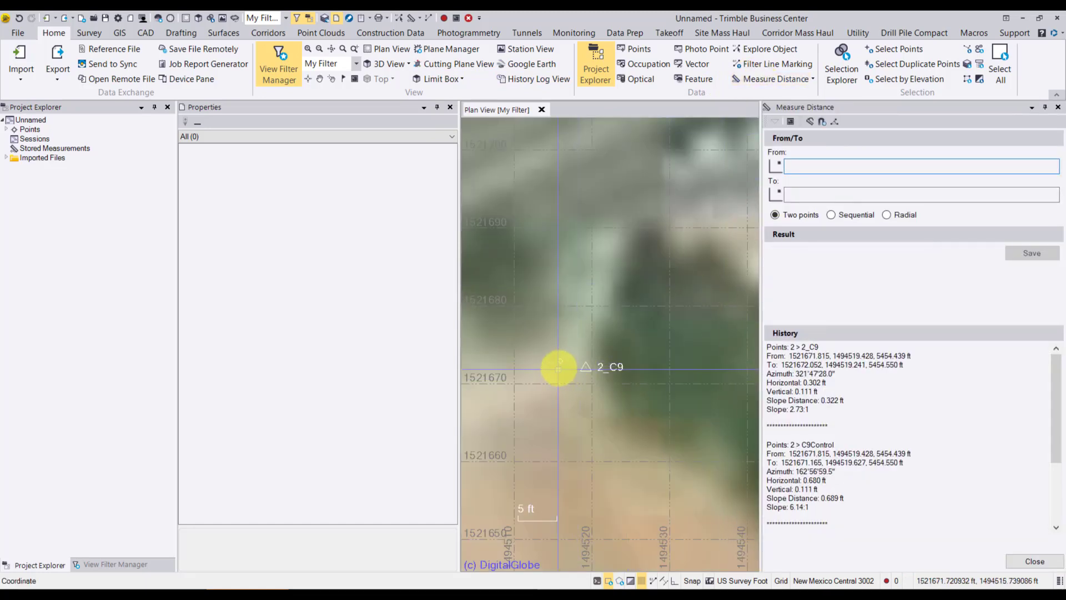
click(558, 364)
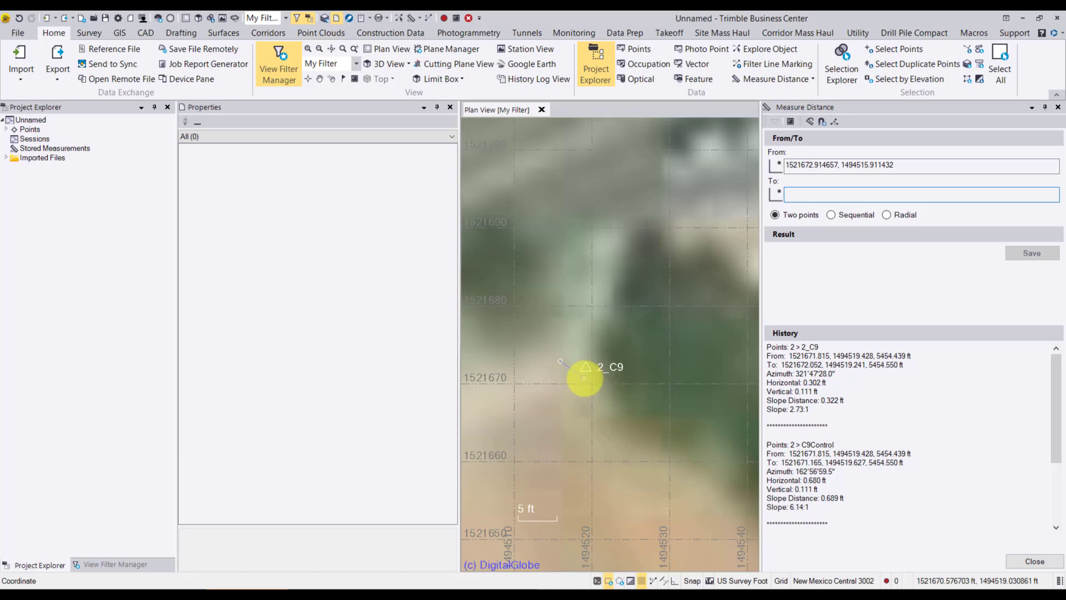
click(586, 367)
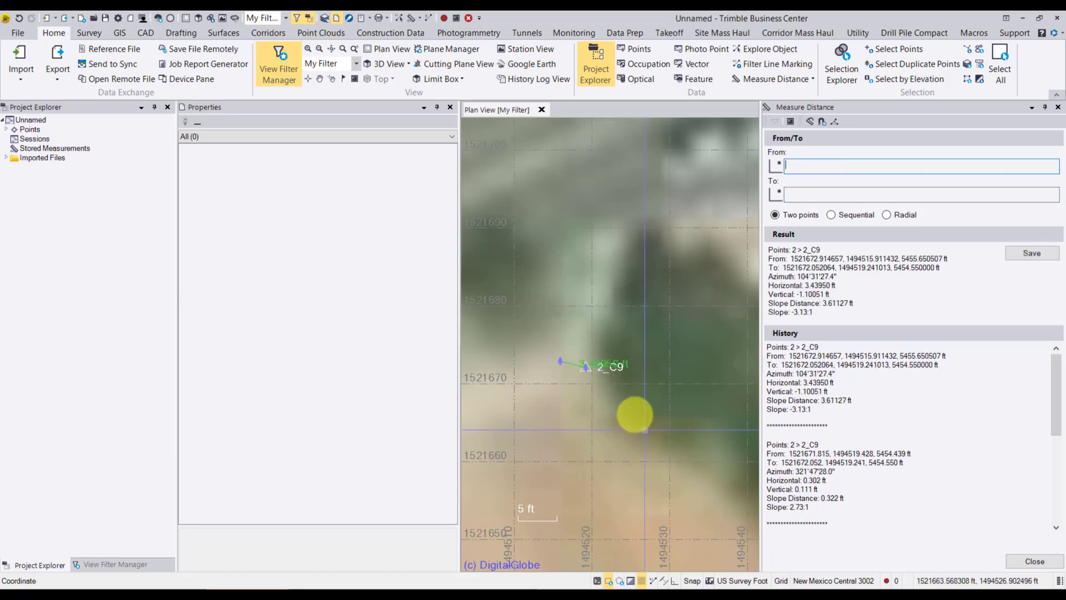
scroll(573, 381, up, 5)
scroll(543, 330, up, 1)
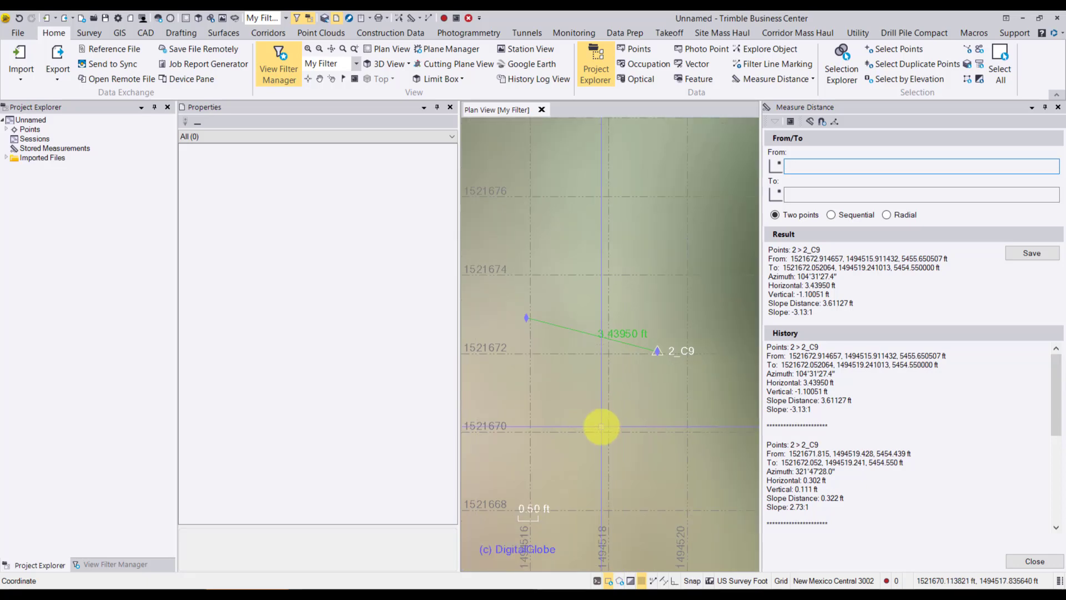
scroll(601, 426, down, 4)
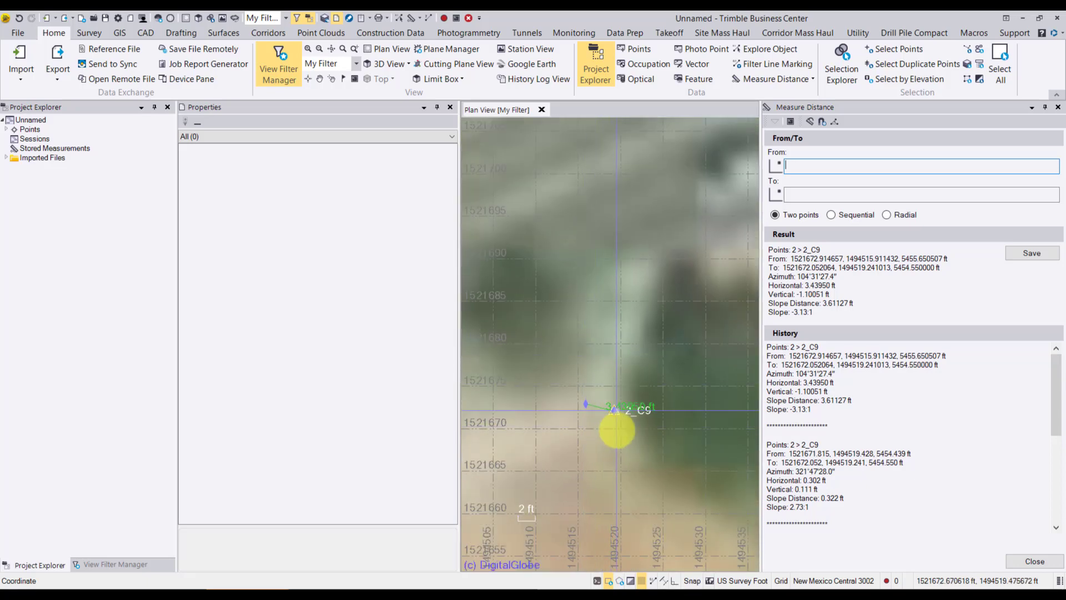
scroll(612, 432, down, 2)
Save the 2 > 2_C9 distance as the stored measurement 'Preprocessed'.
scroll(606, 431, up, 1)
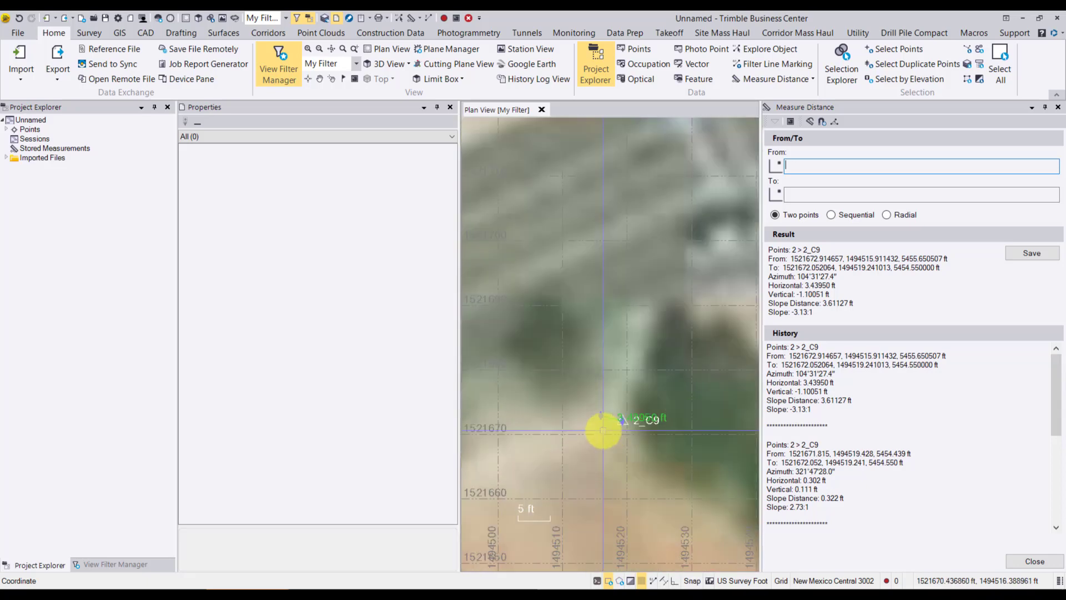
scroll(603, 430, up, 5)
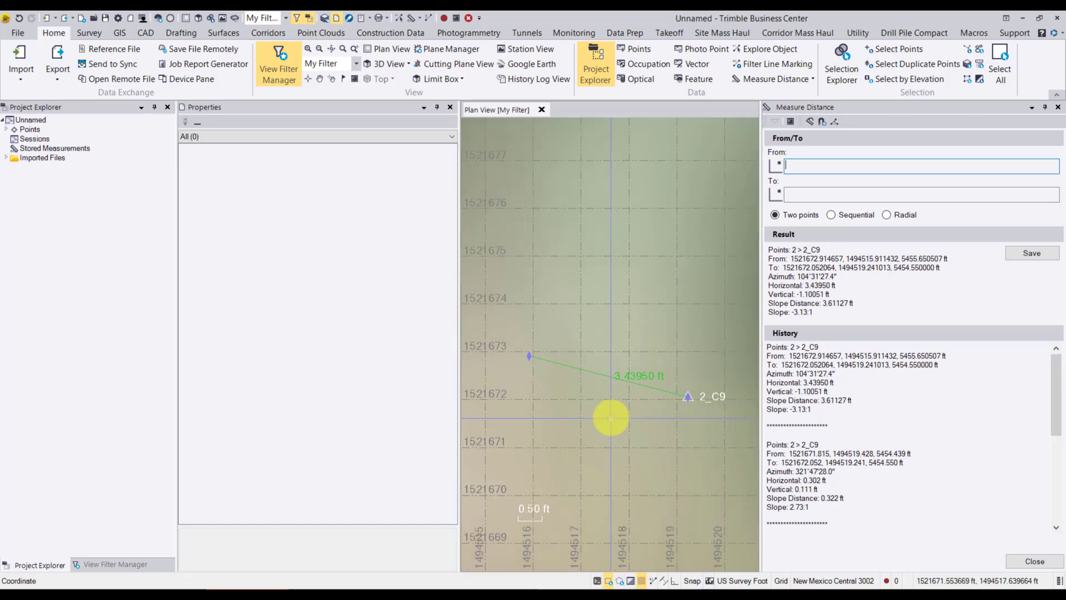
click(1032, 253)
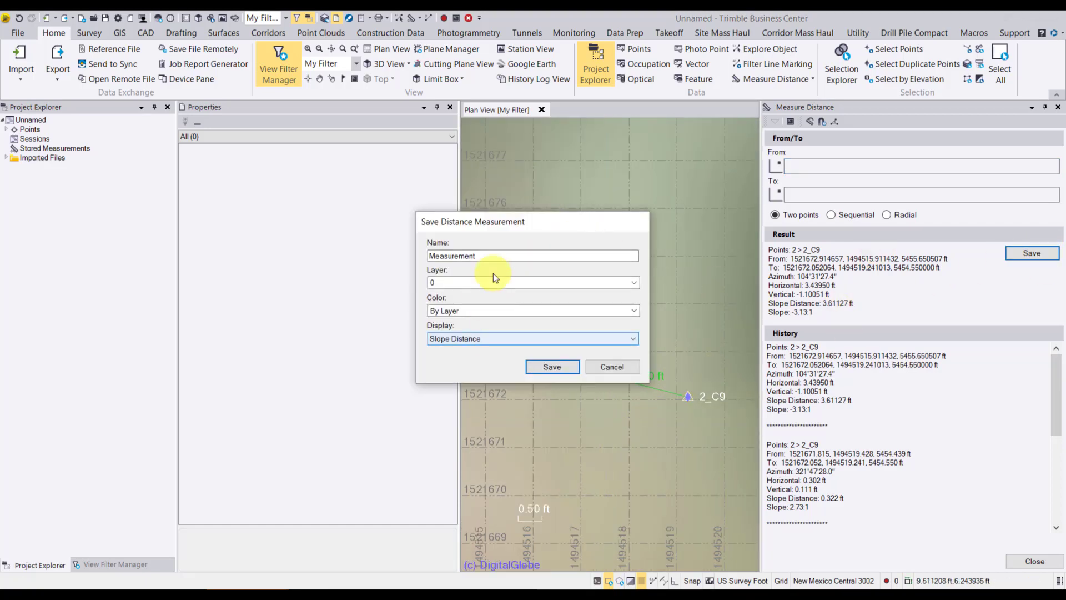
text(Preprocessed)
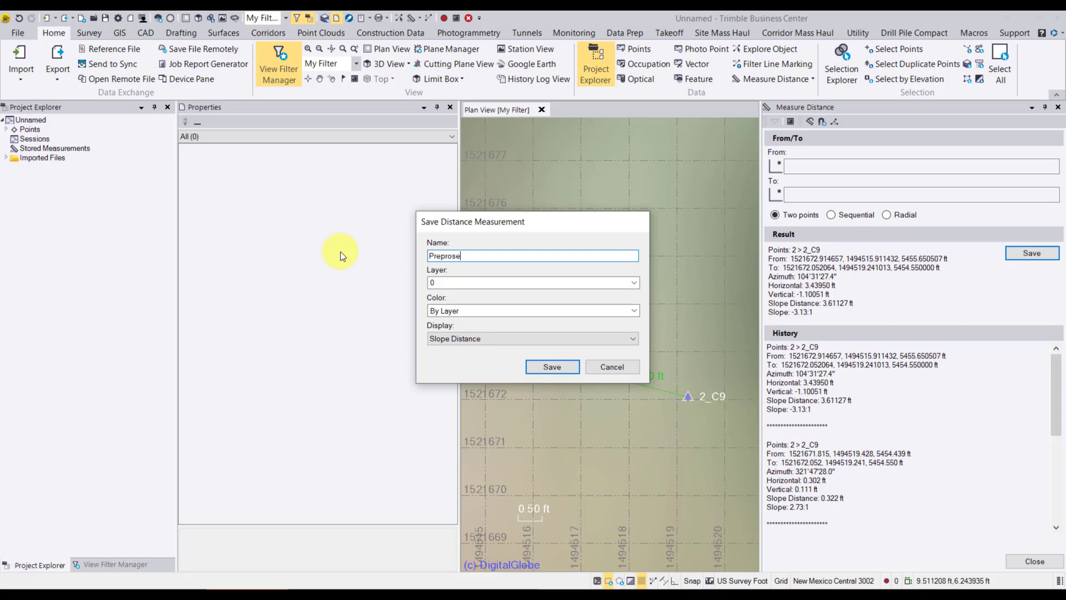
key(Return)
scroll(614, 338, down, 10)
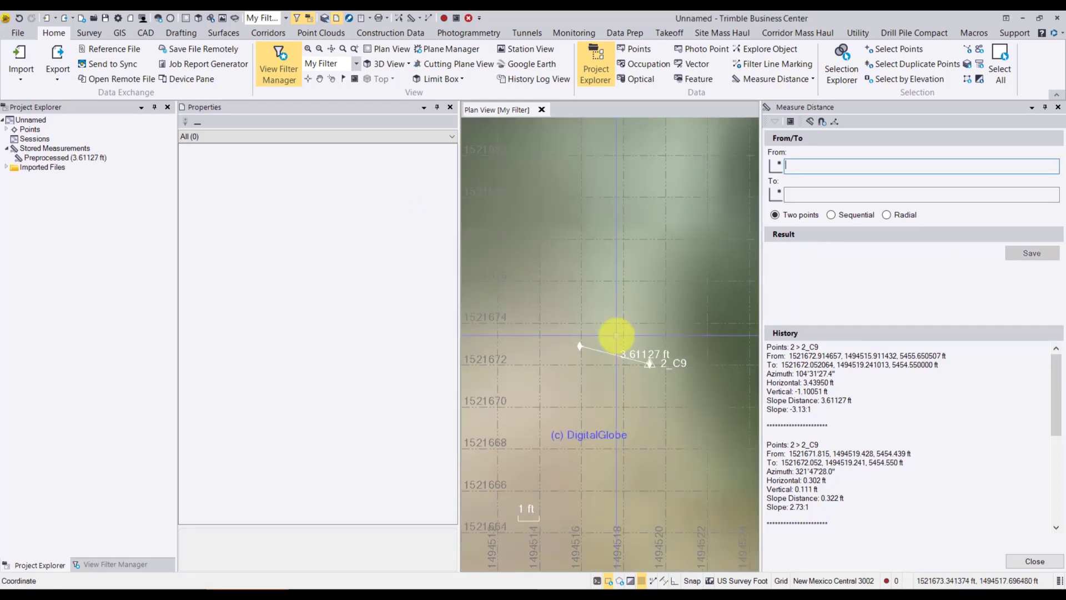
Close the Properties and Measure Distance panes and browse reference stations P034 and ZAB1 in Internet Download.
click(450, 107)
click(1058, 108)
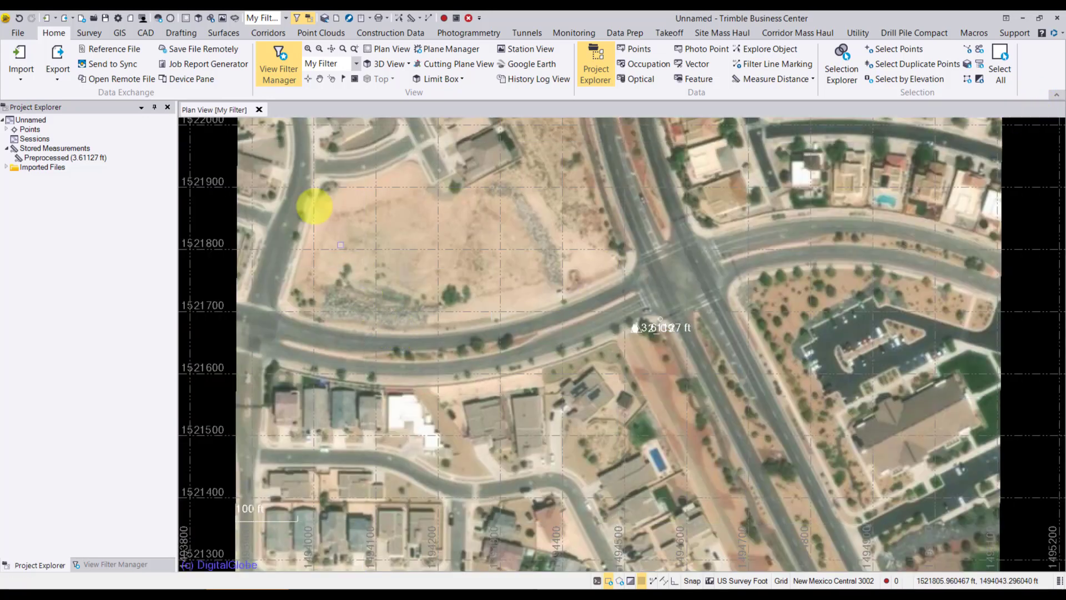
click(123, 34)
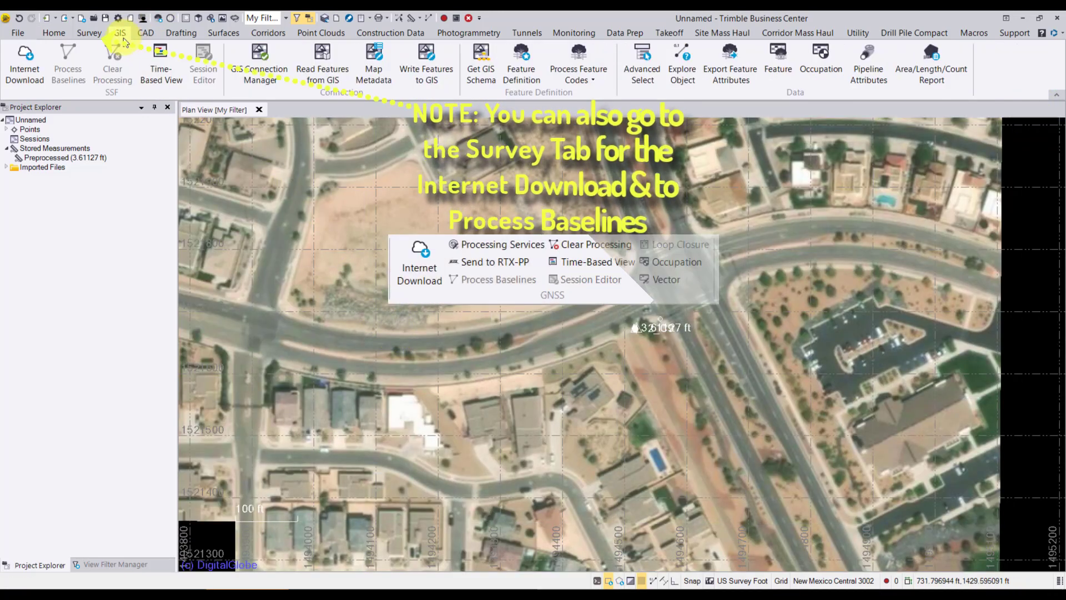
click(23, 82)
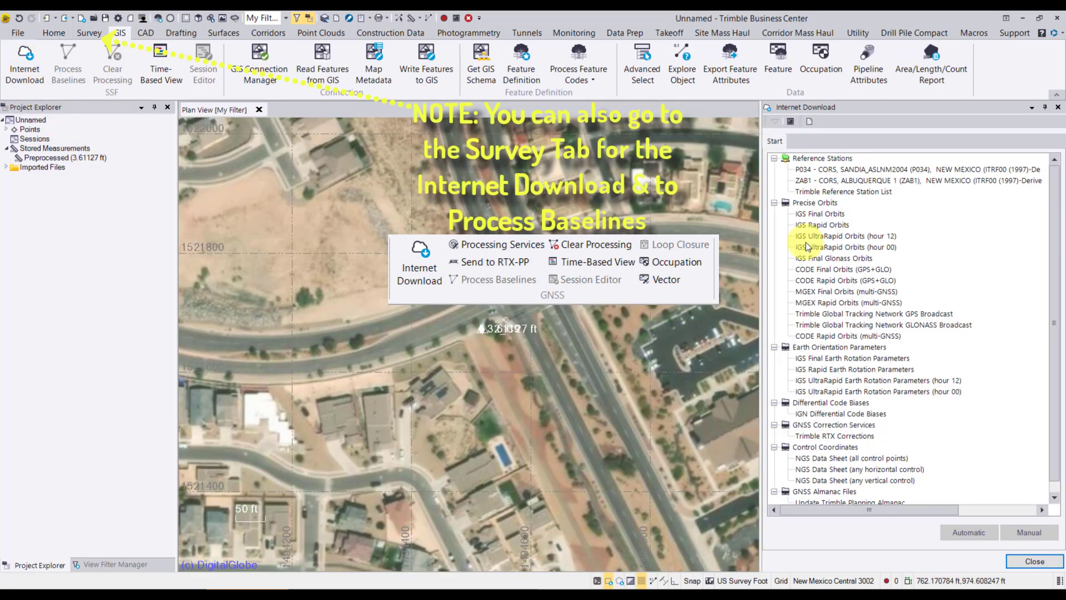
click(837, 159)
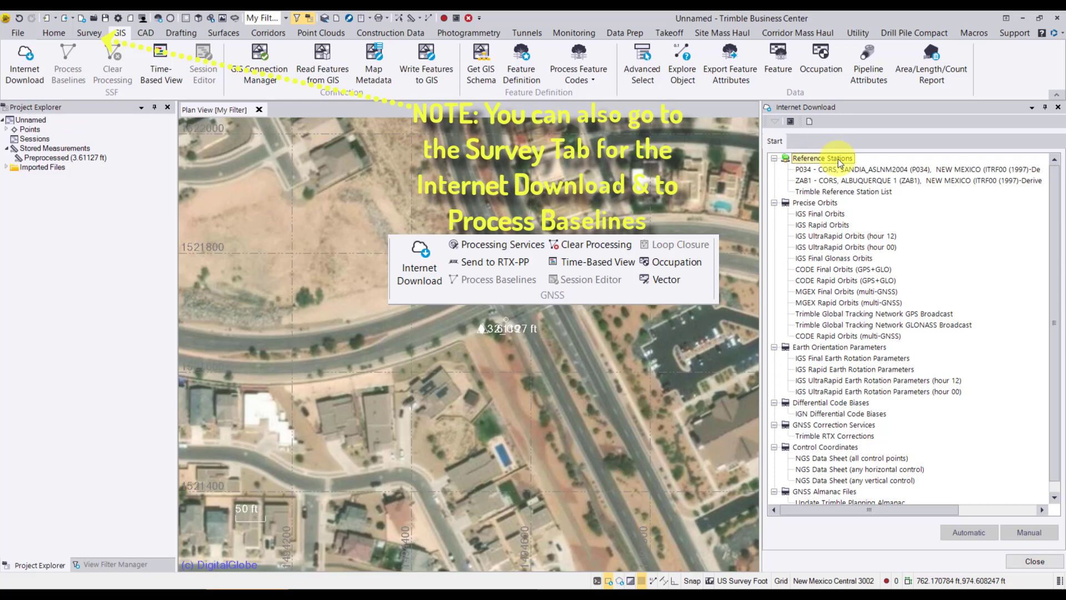
click(834, 178)
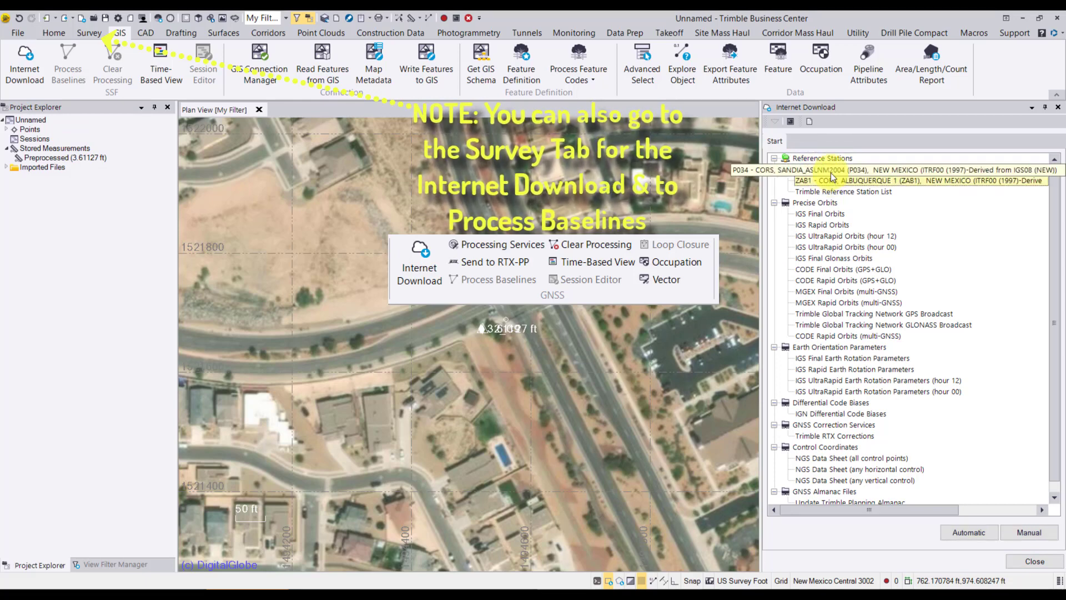
click(833, 168)
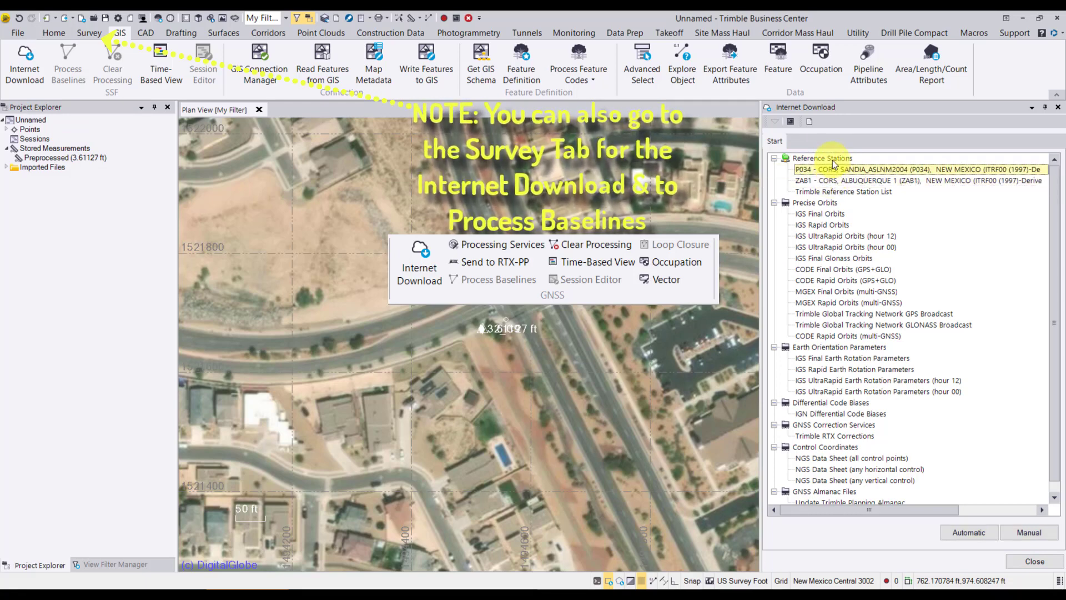
click(832, 160)
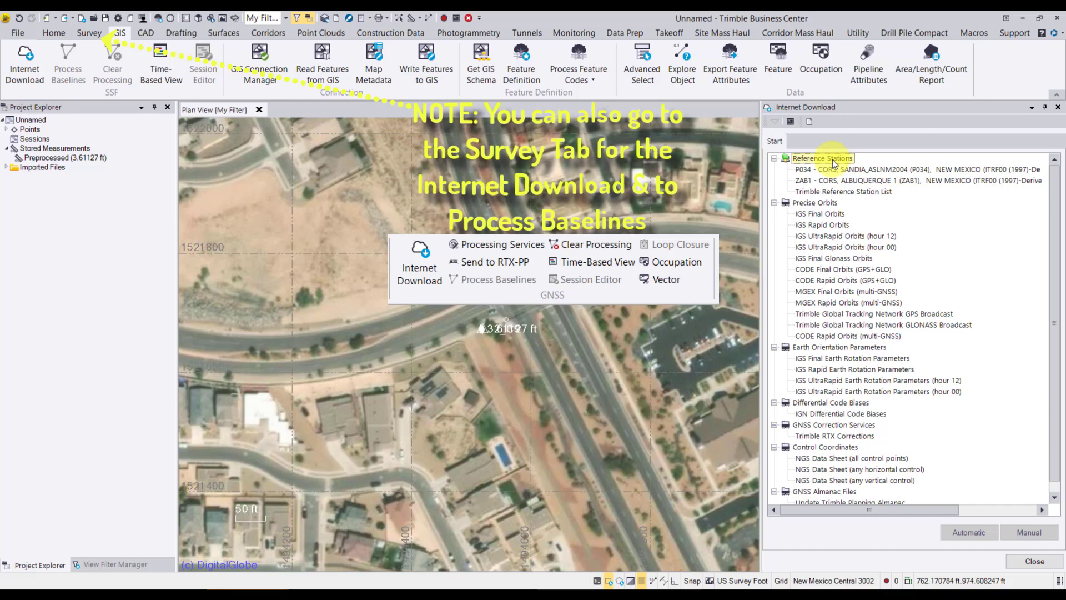
Refresh the predefined reference station list, confirming ZAB1 is nearest at 9.73 mi, without adding a site.
click(811, 124)
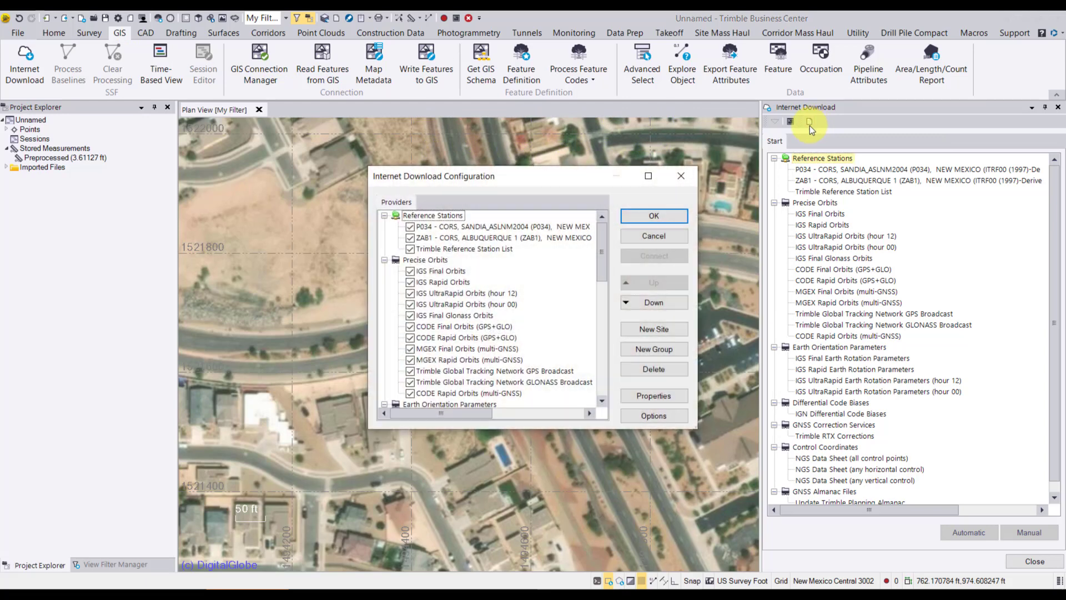
click(437, 216)
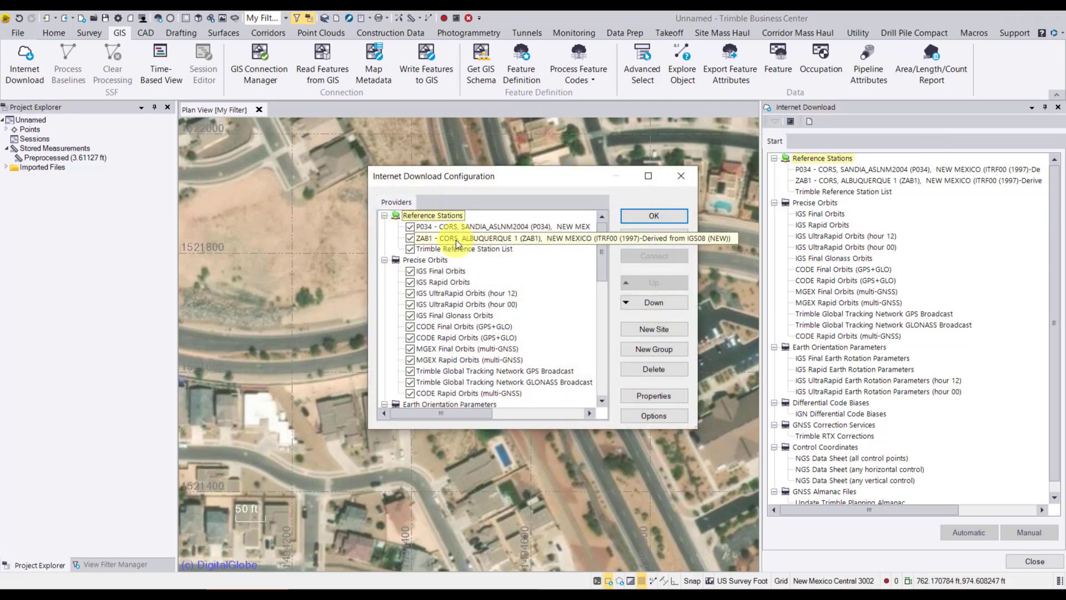
click(672, 334)
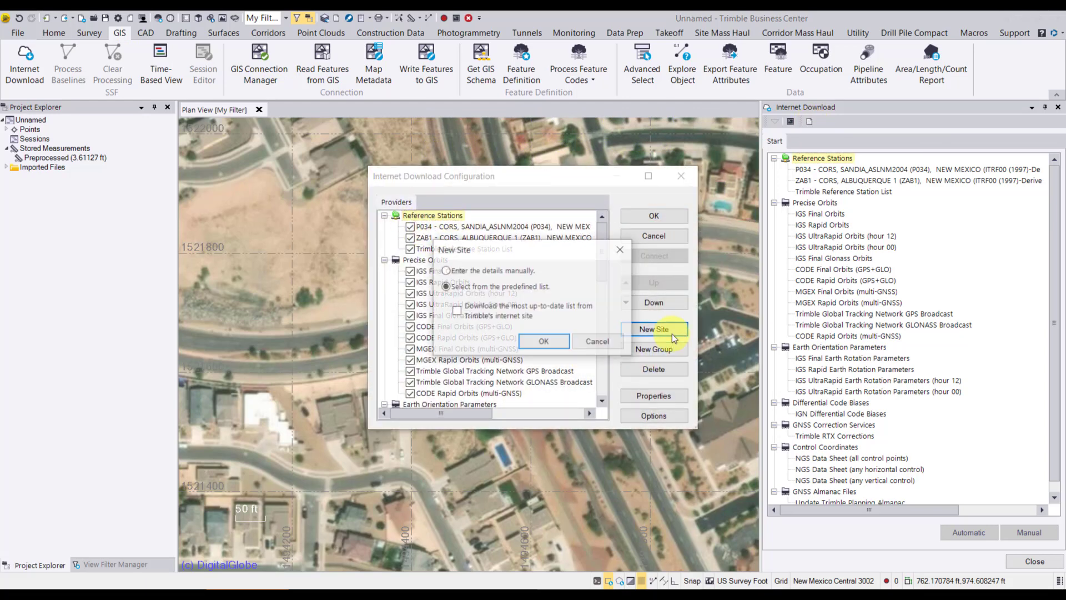
click(450, 286)
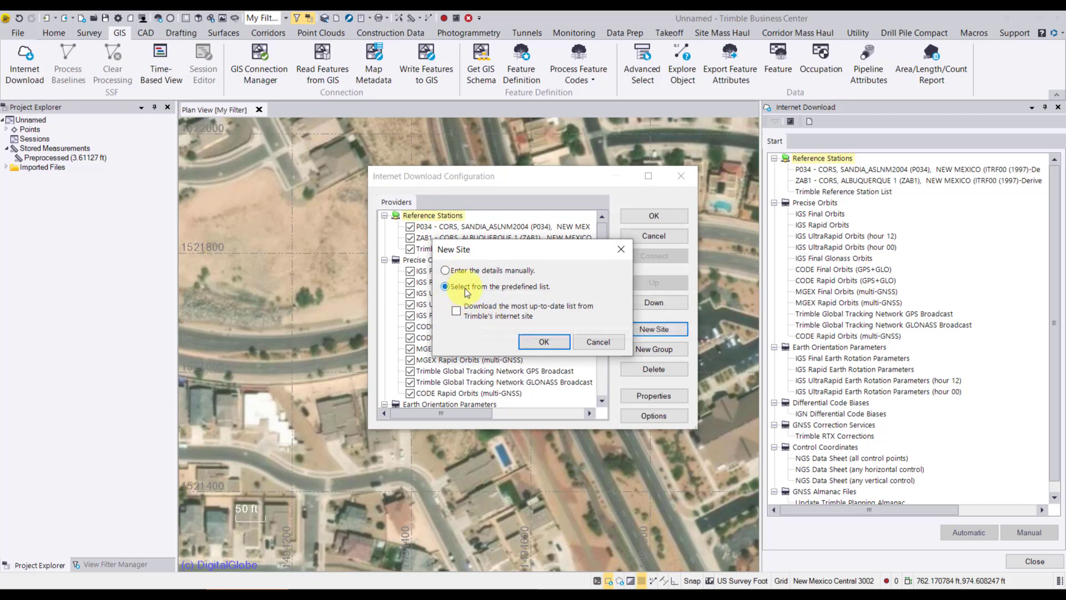
click(457, 312)
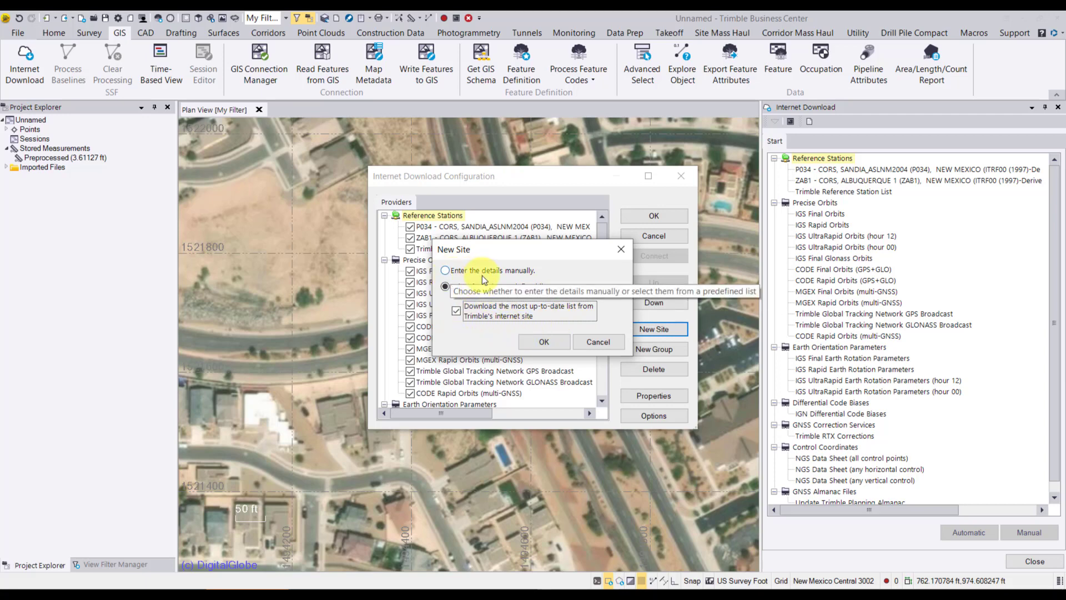
click(544, 342)
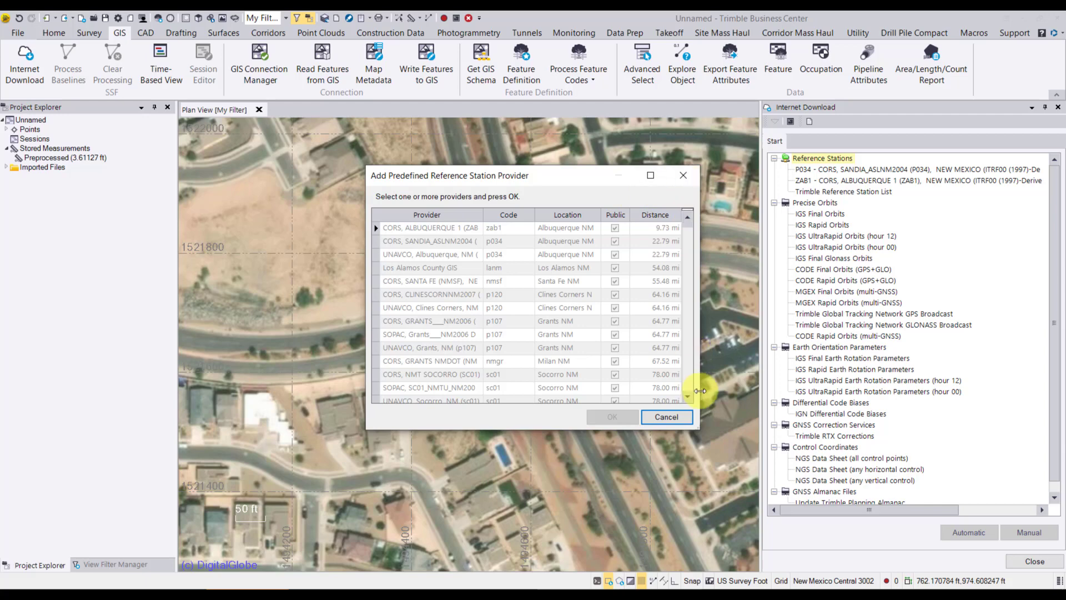
click(671, 416)
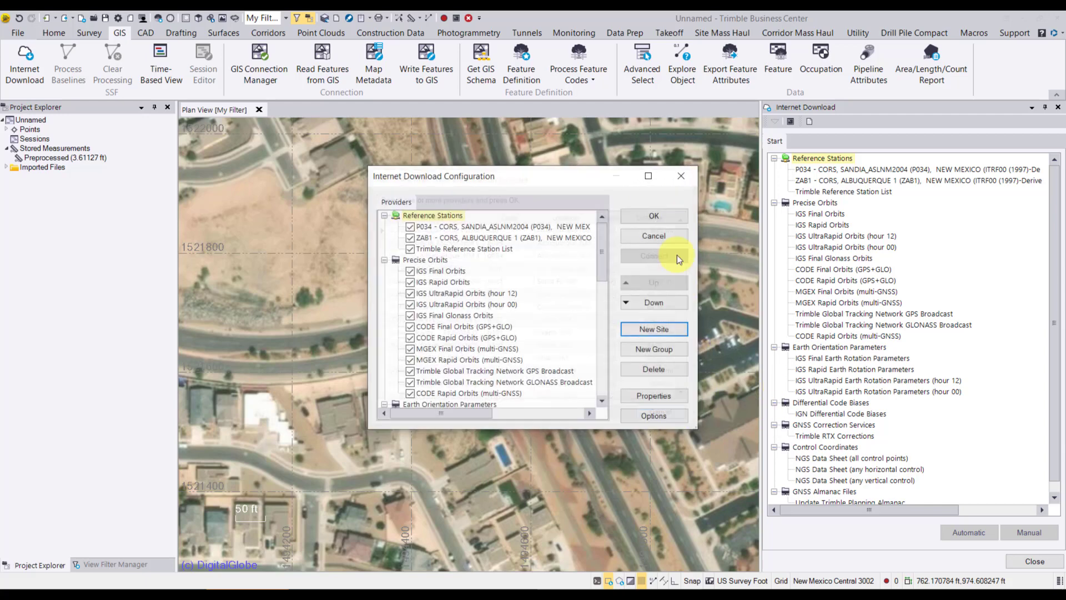
Automatically download ZAB1 CORS data for 6/13/2022 10:59 AM–12:59 PM.
click(675, 215)
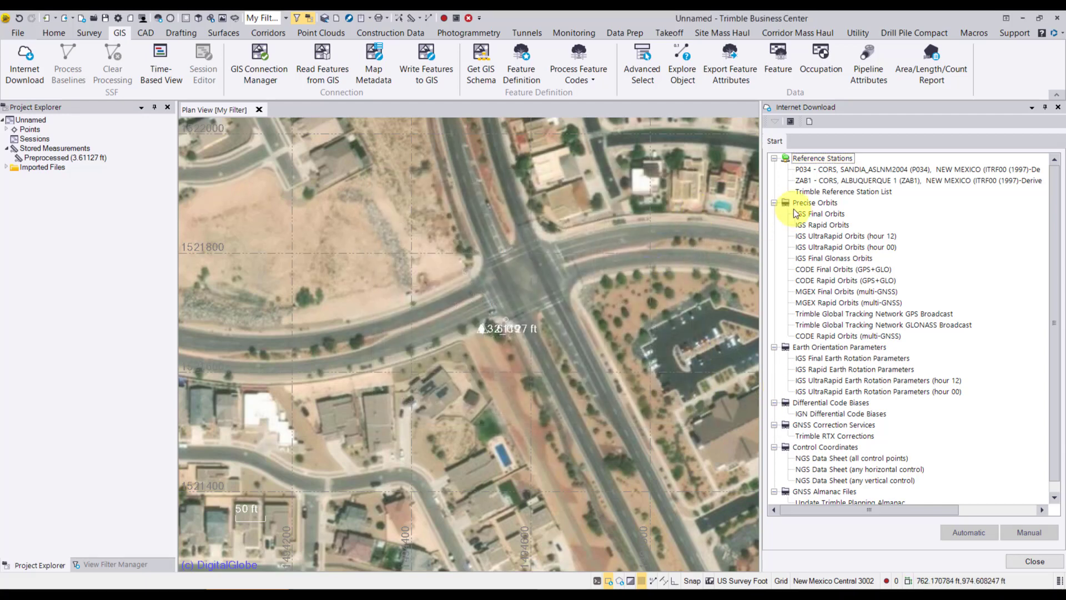
click(808, 181)
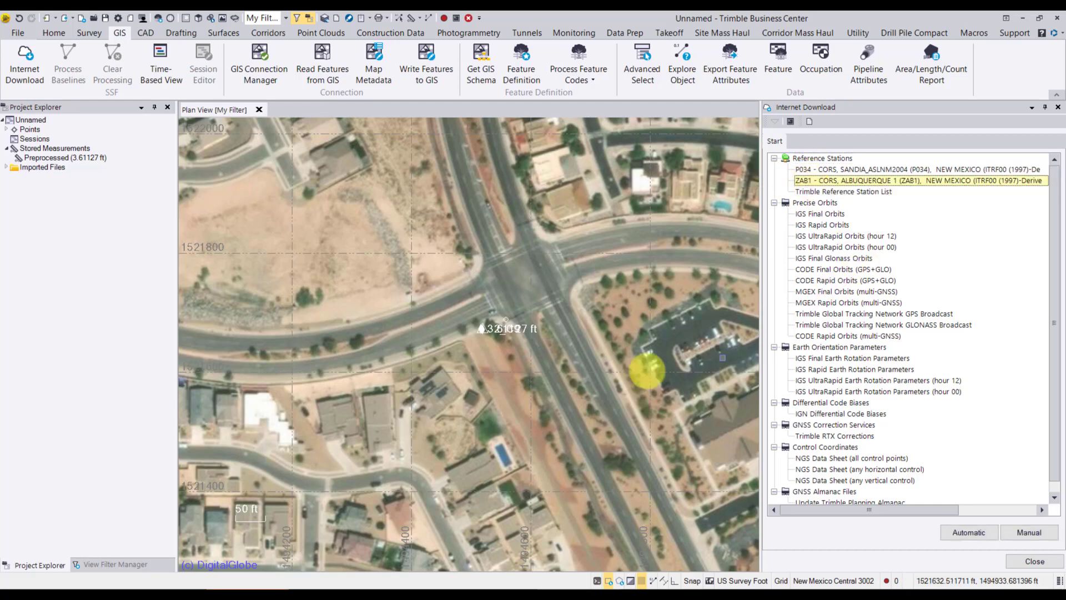
scroll(503, 321, up, 2)
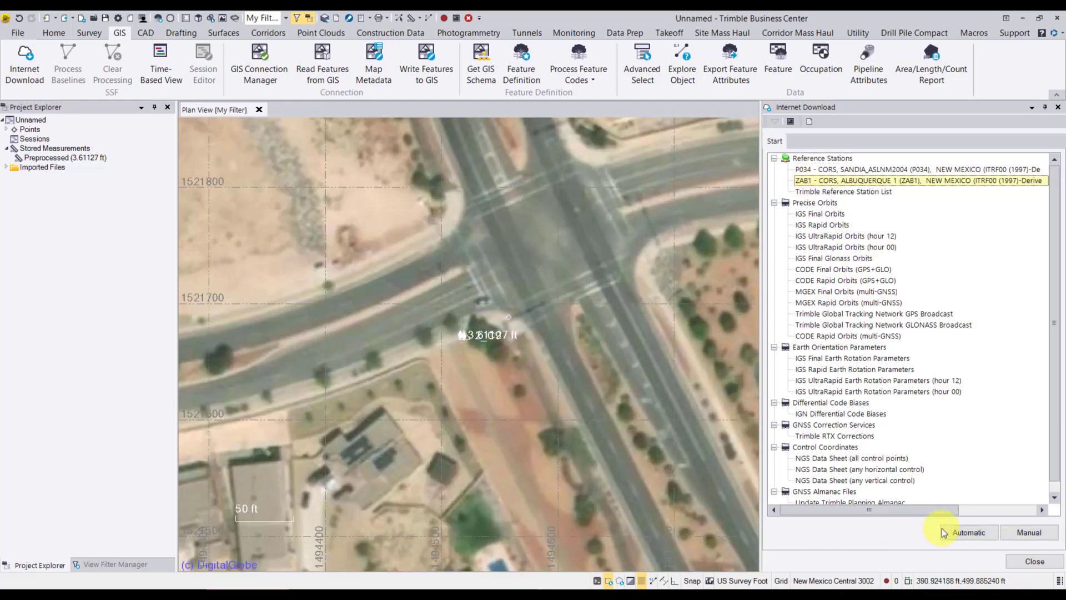
click(966, 533)
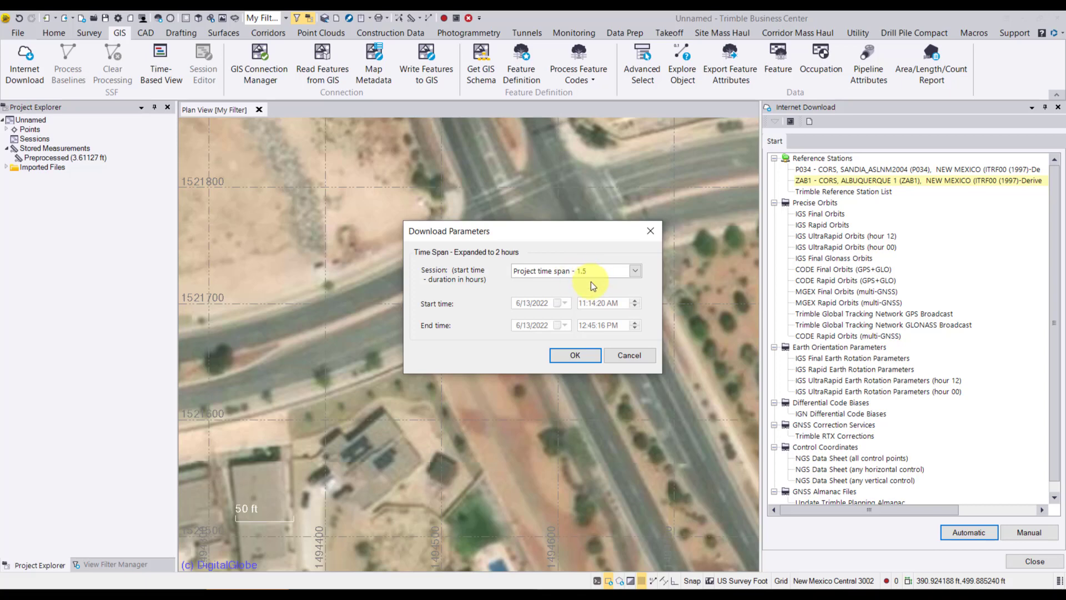
click(575, 355)
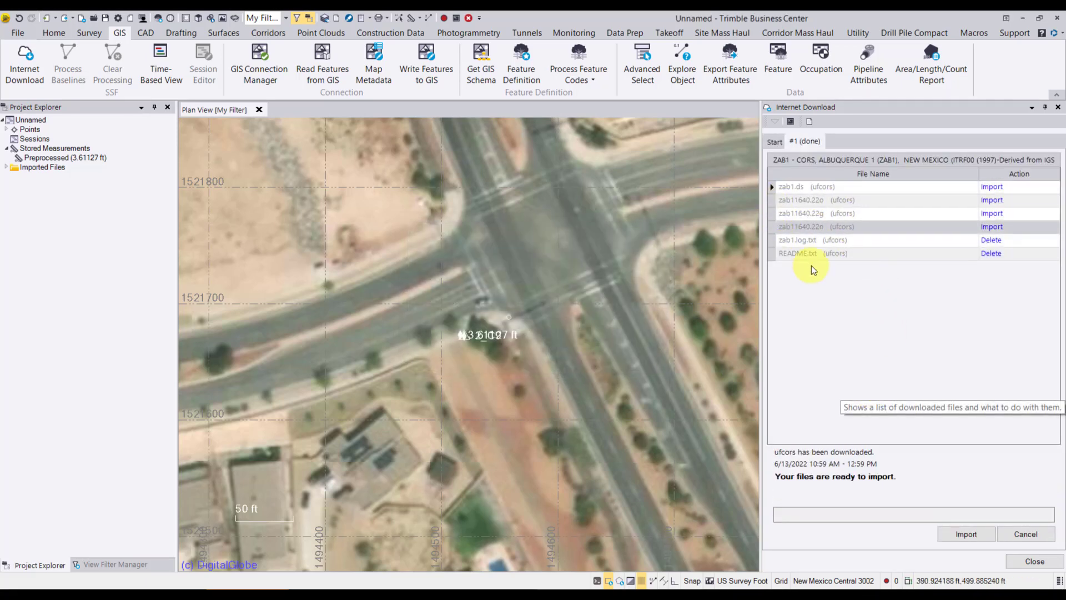
Import the ZAB1 base files after checking antenna and receiver details, adding the 11:14:20–12:45:16 session.
click(965, 535)
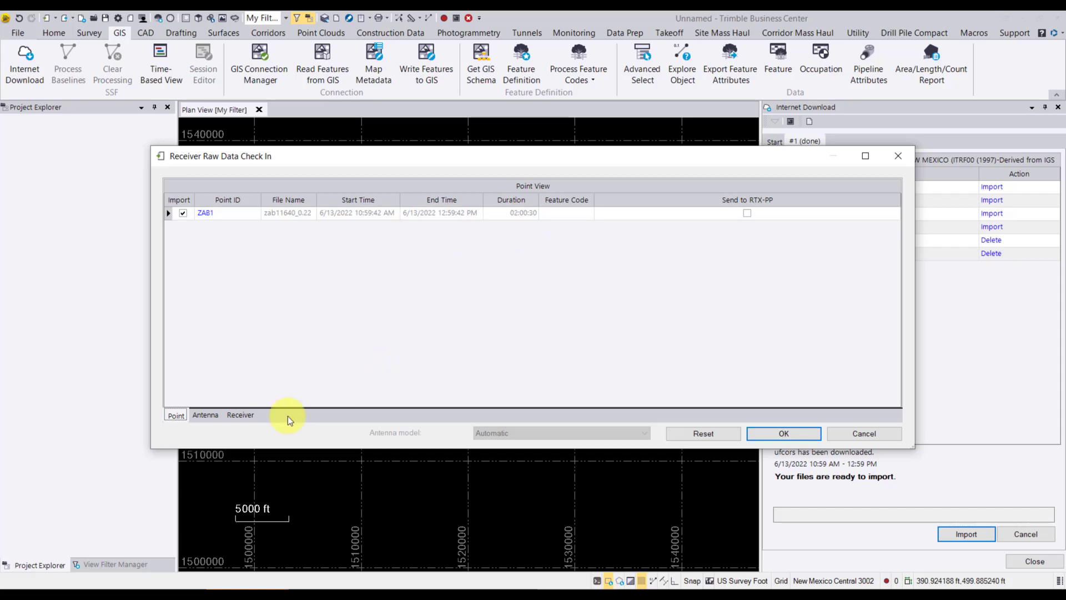
click(206, 416)
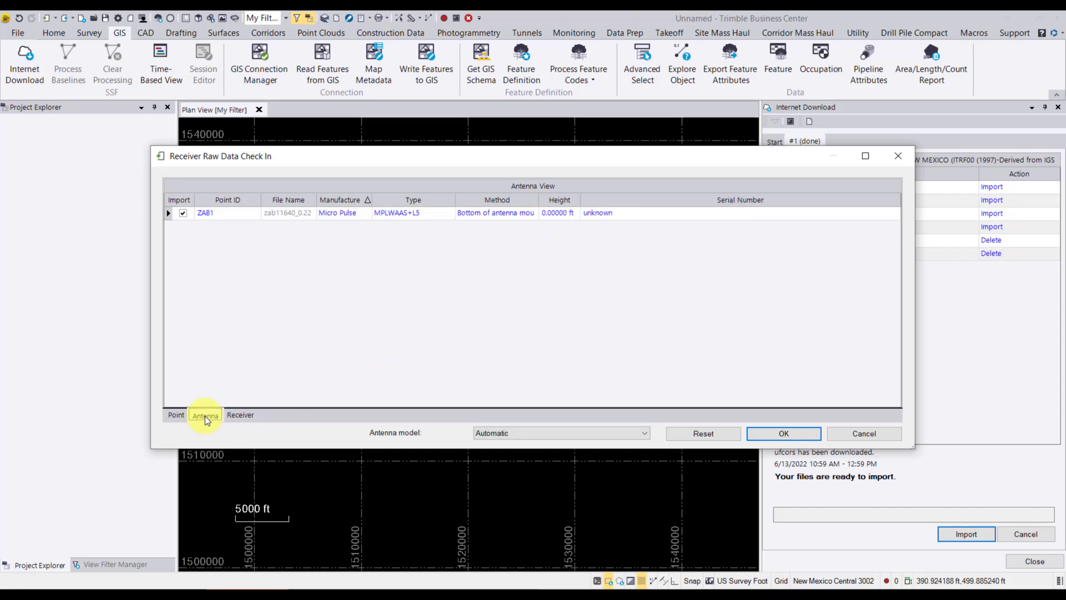
click(239, 416)
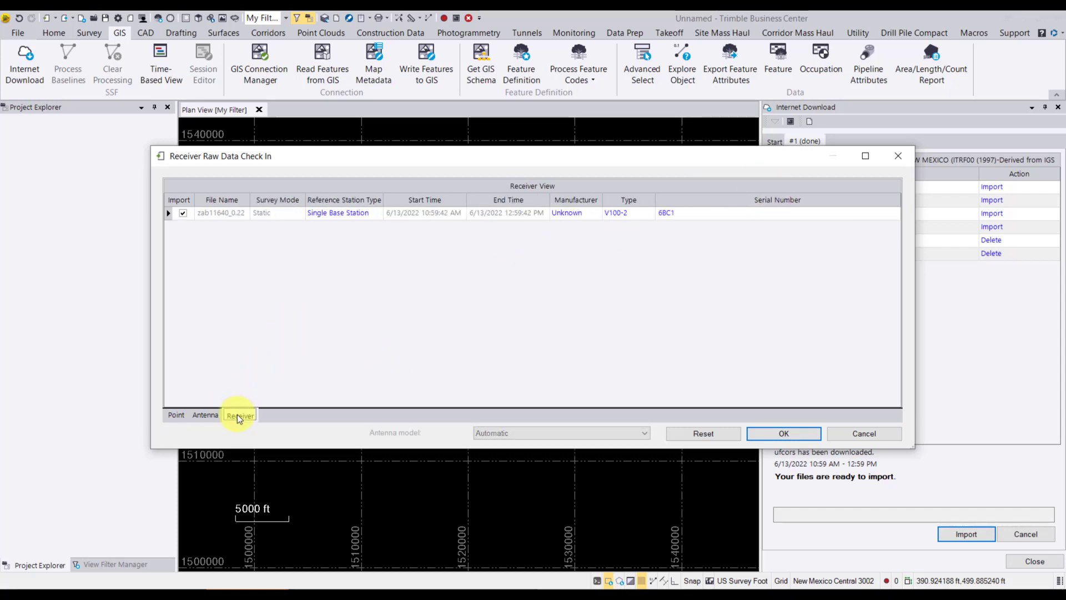
click(785, 434)
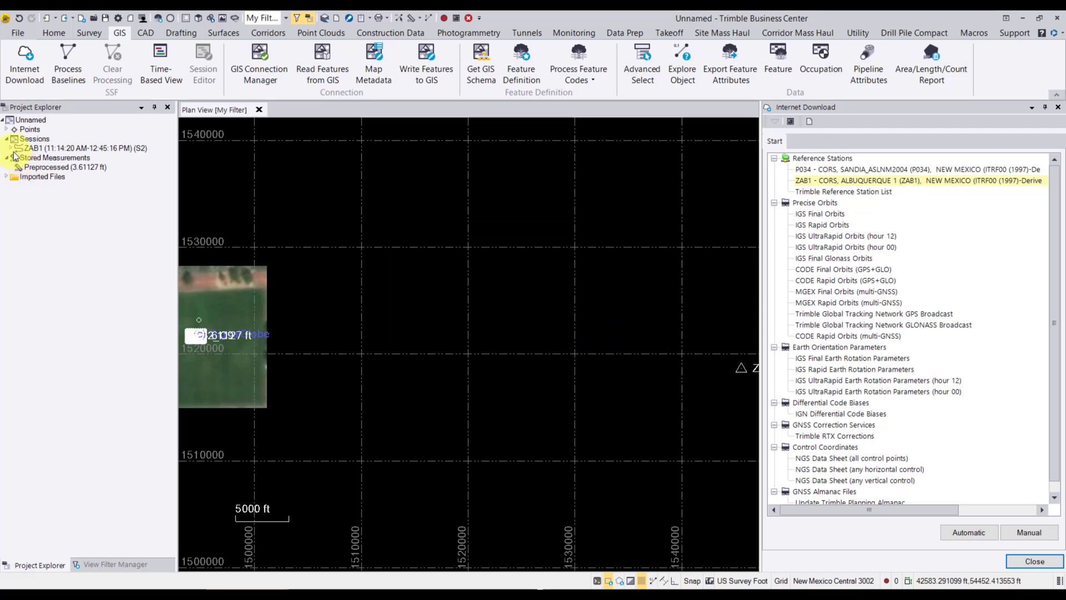
Browse the imported control CSV, rover SSF and zab1.ds files, then locate ZAB1 on the map.
click(6, 177)
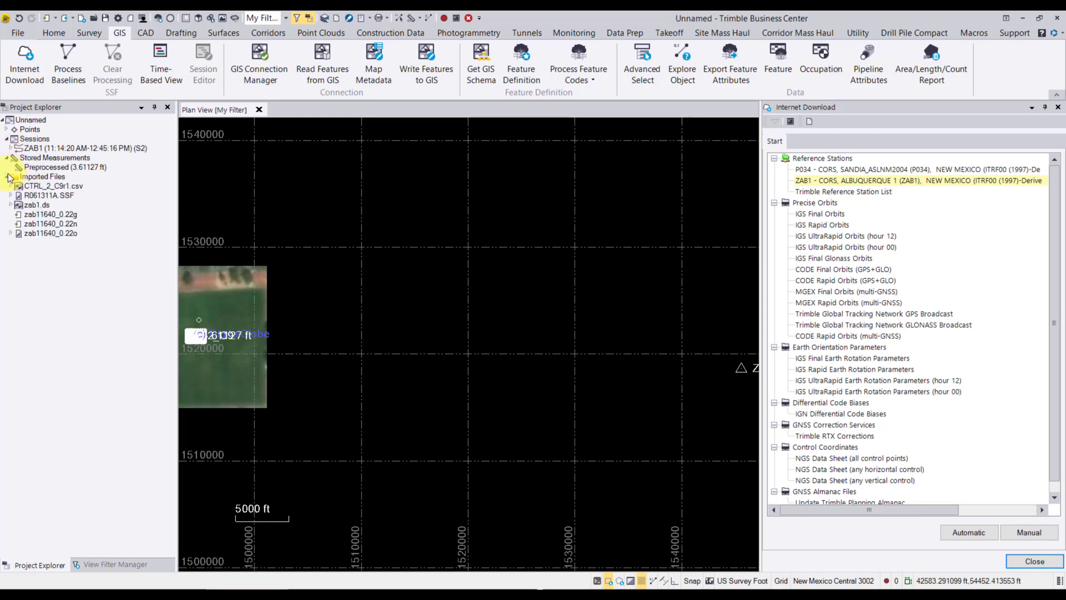
click(53, 186)
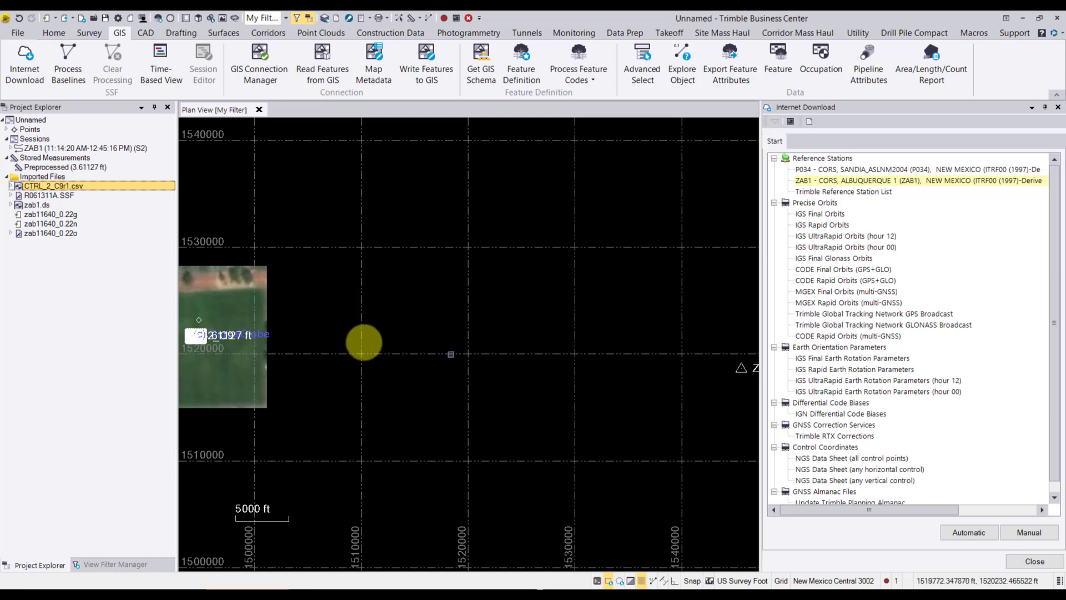
click(48, 198)
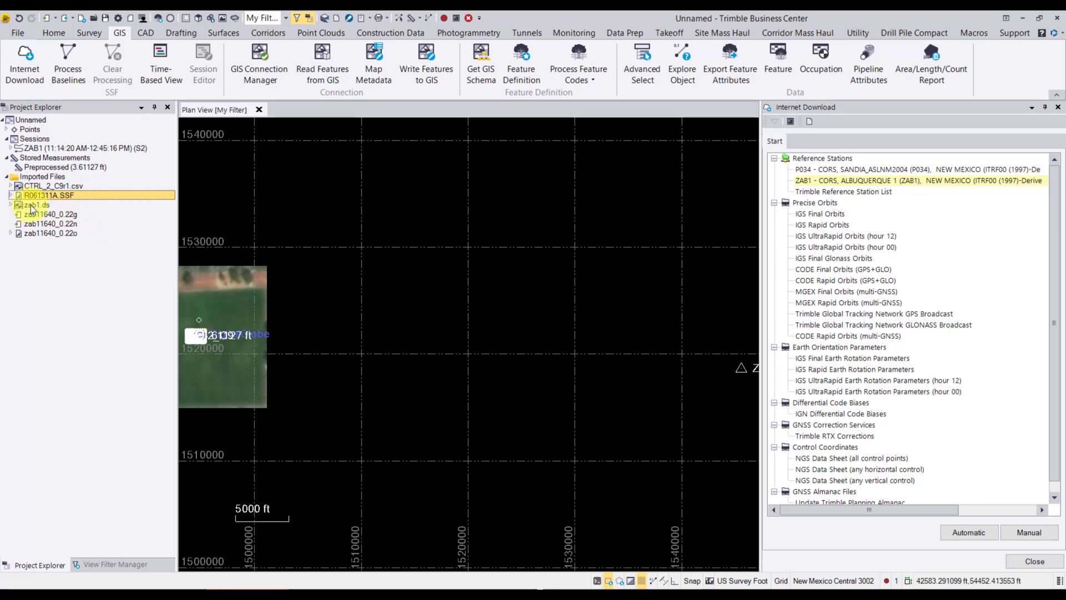
key(Down)
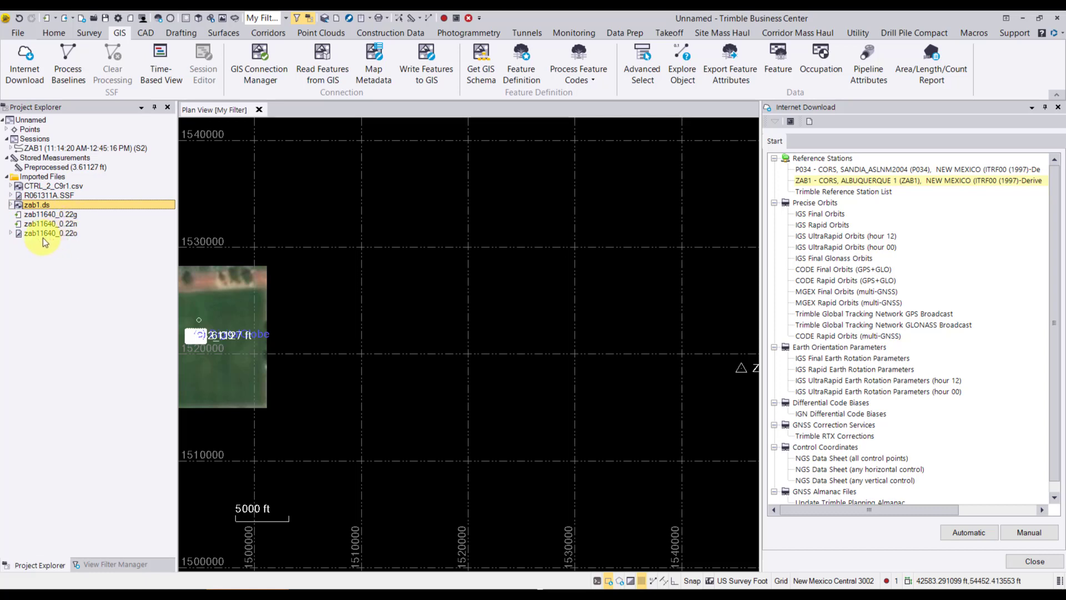
scroll(442, 304, down, 1)
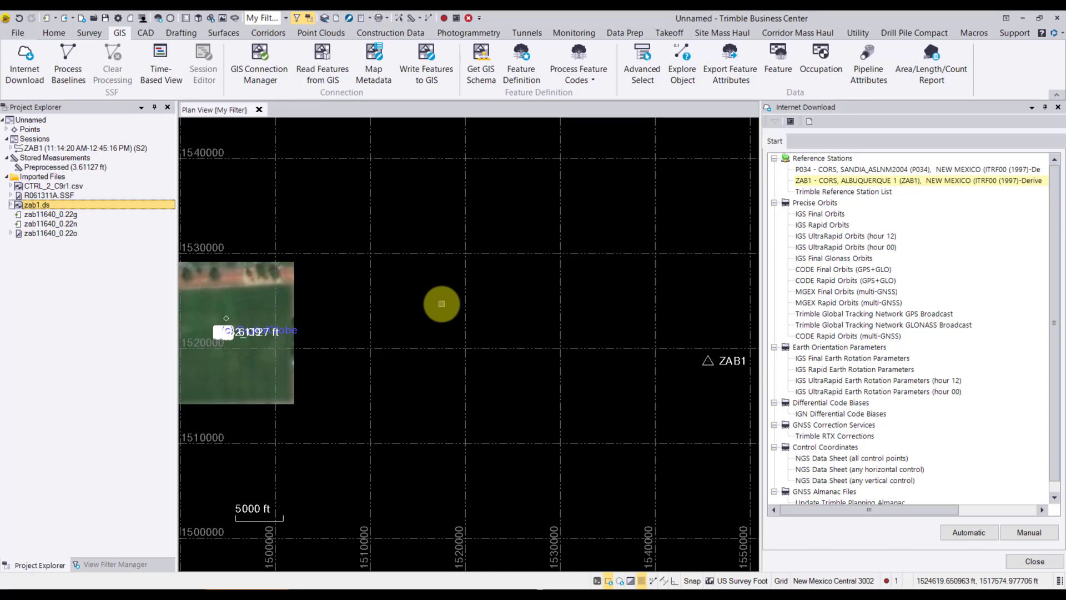
click(679, 354)
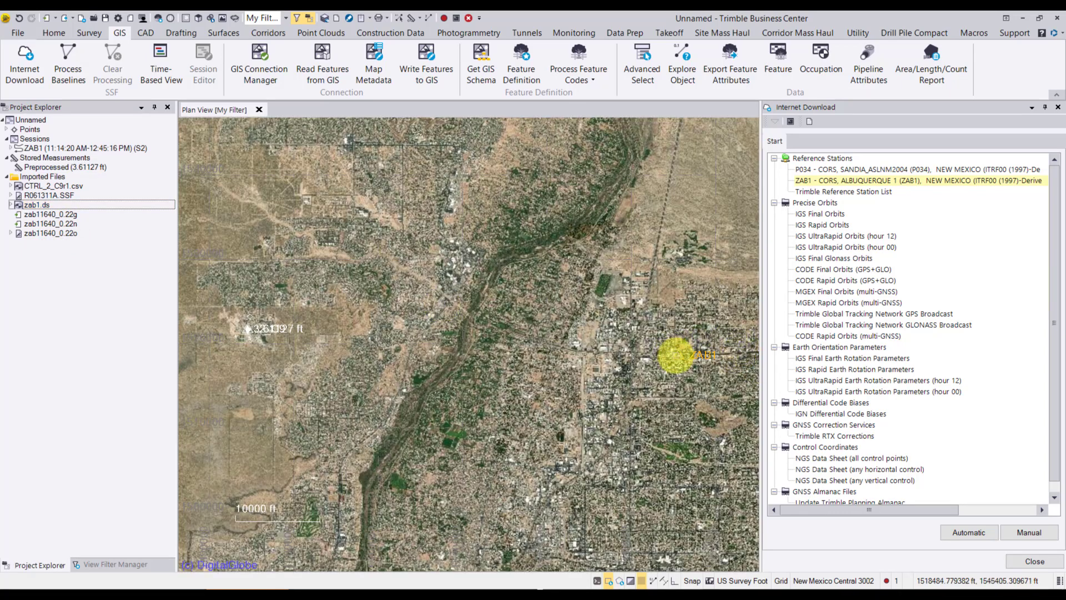
Process the rover baselines against ZAB1, save the results, and list the project's points.
click(69, 58)
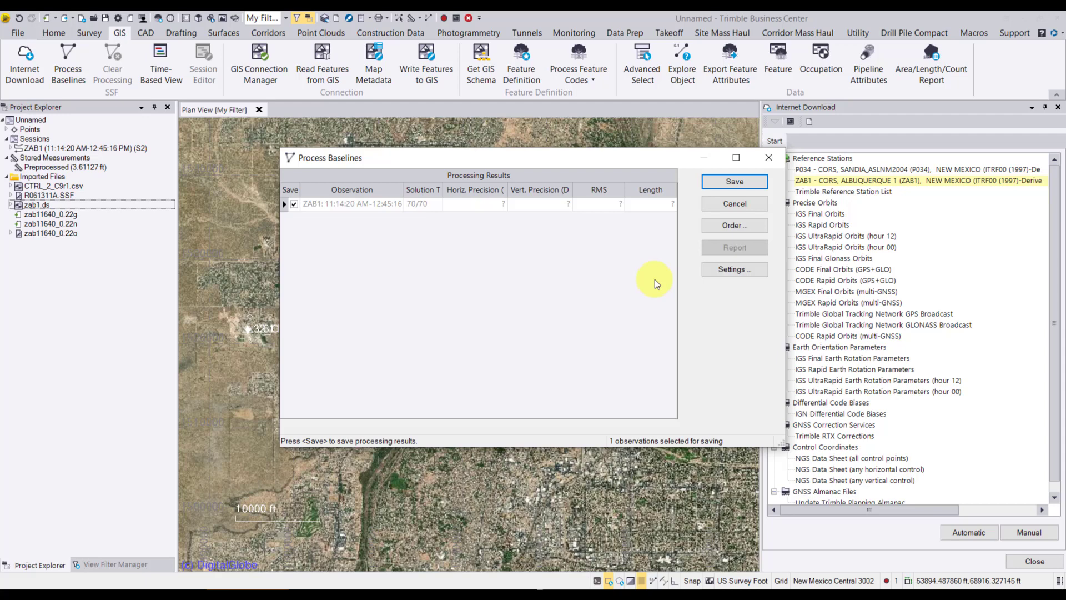
click(745, 183)
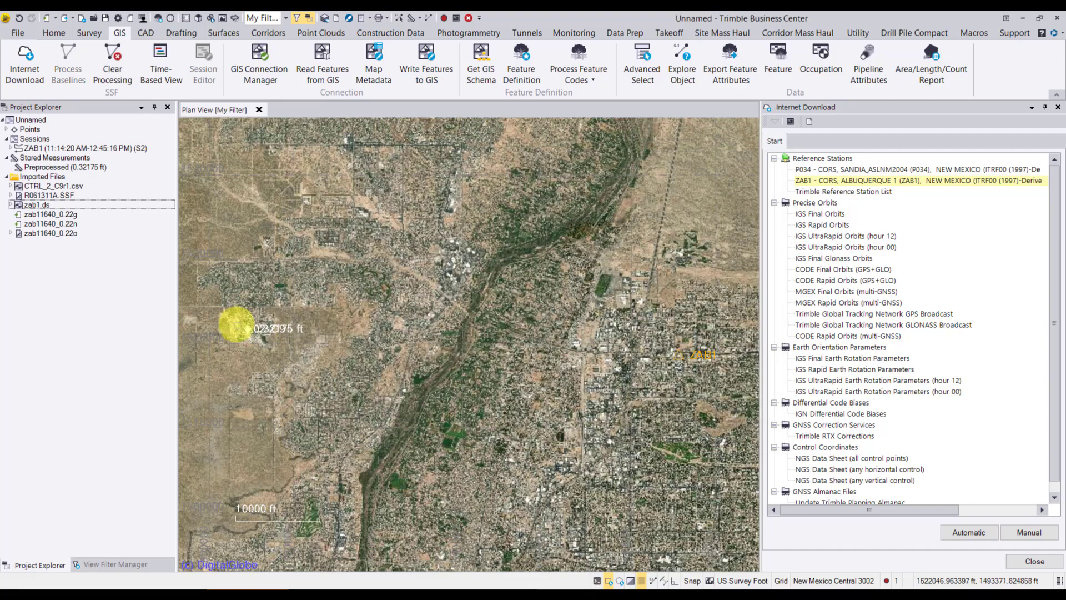
scroll(232, 321, up, 3)
scroll(232, 321, up, 1)
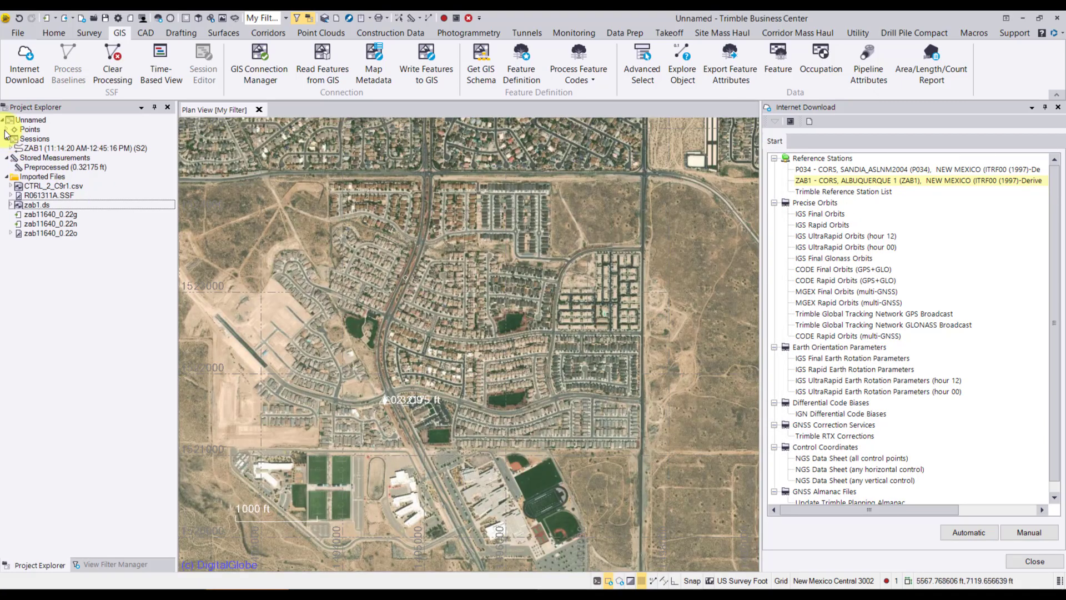
click(6, 130)
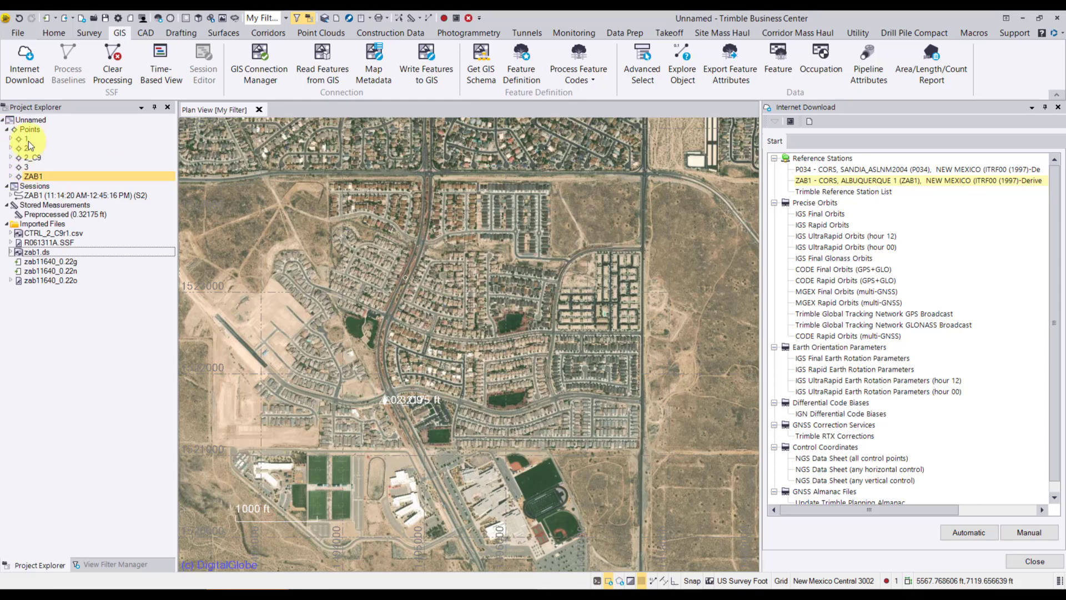
Inspect 2_C9 and ZAB1, then expand points 1–3 to reveal their Post-Processed and SSF global records.
click(35, 158)
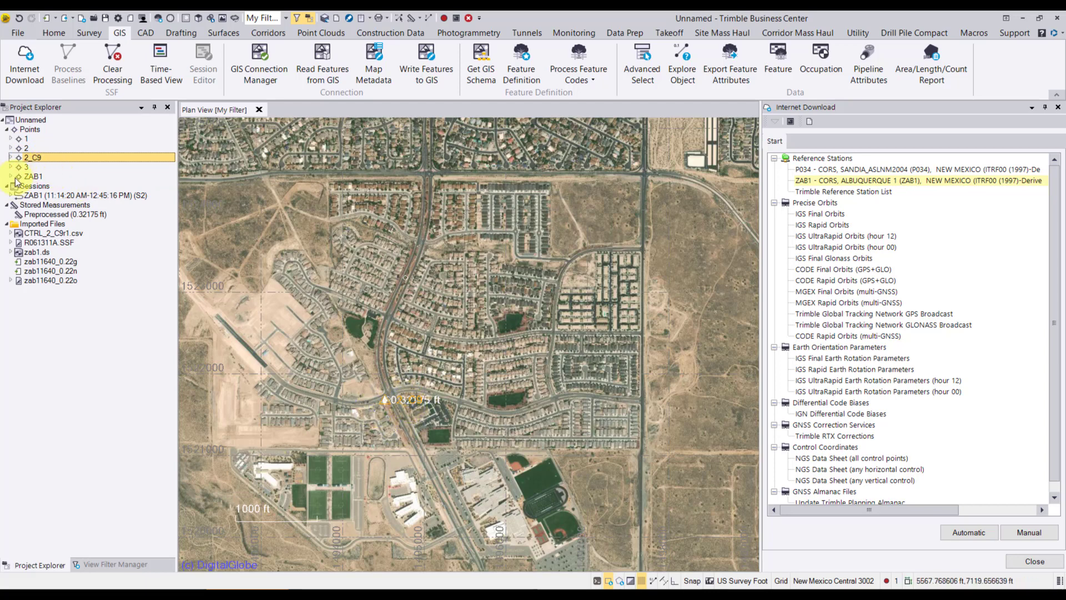
click(26, 178)
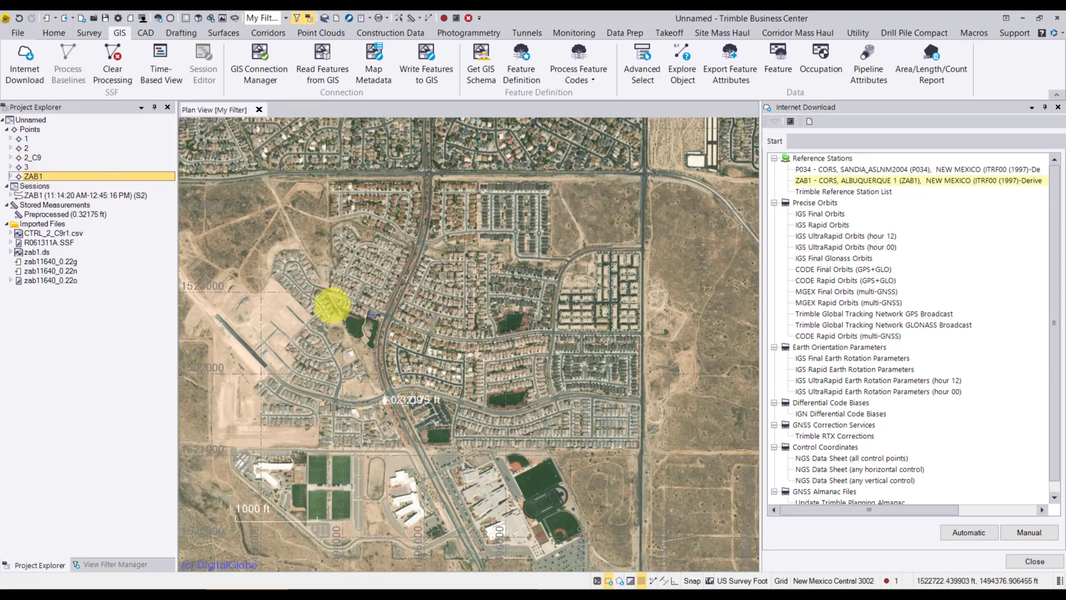
click(11, 166)
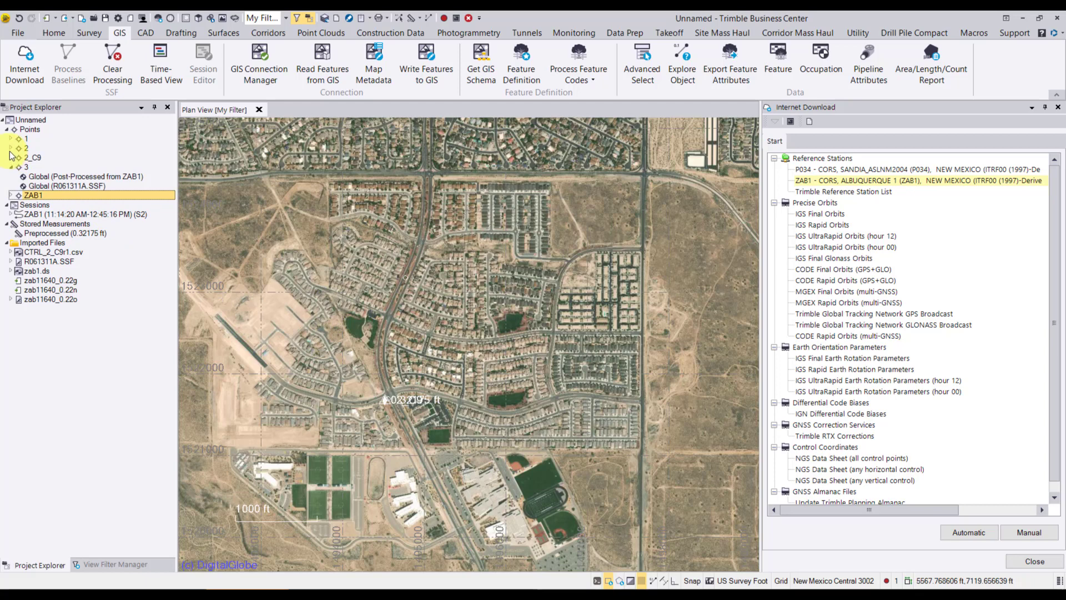
click(10, 148)
click(11, 139)
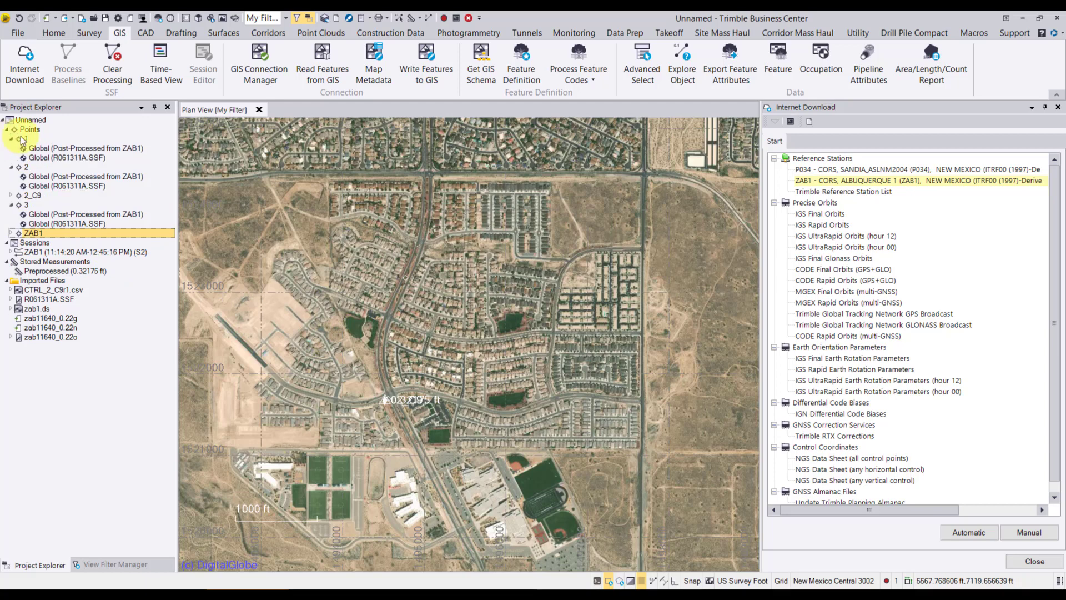
click(124, 157)
click(96, 149)
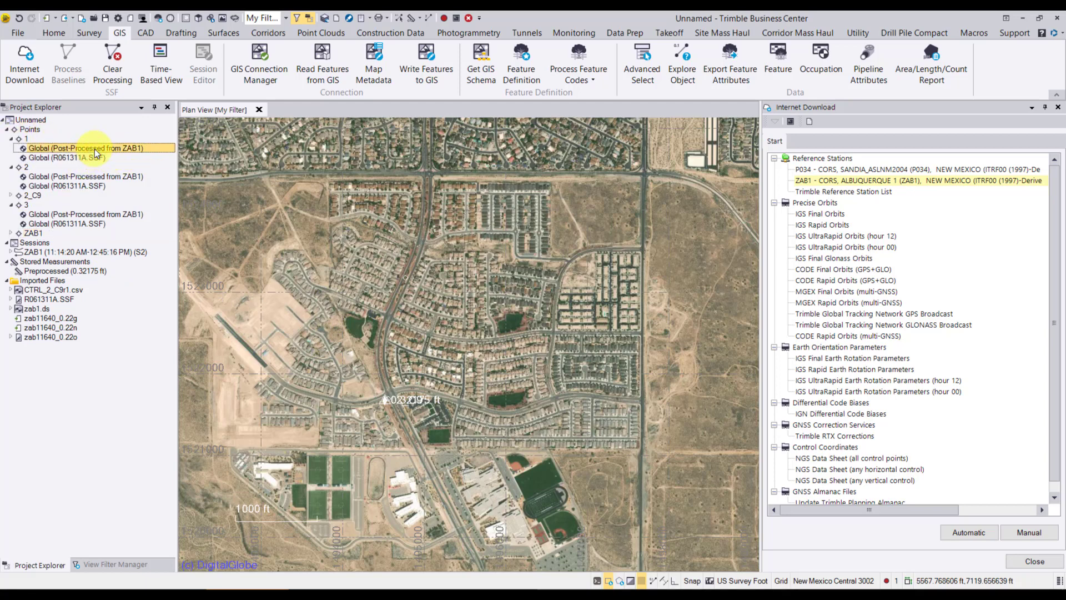
click(91, 159)
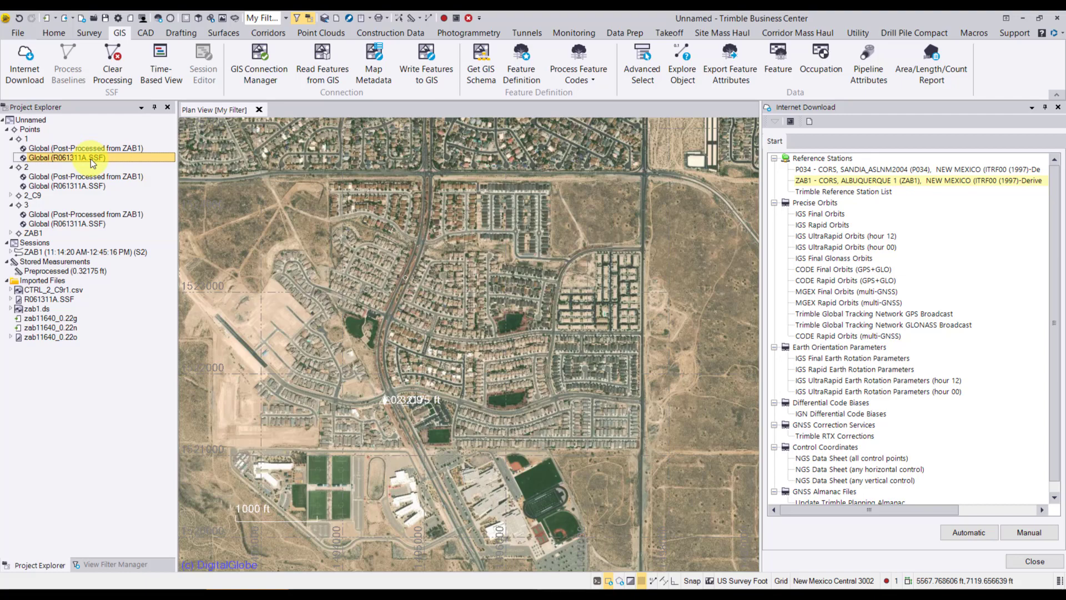
Open the Properties of point 1's R061311A.SSF coordinate record.
right_click(91, 158)
click(139, 241)
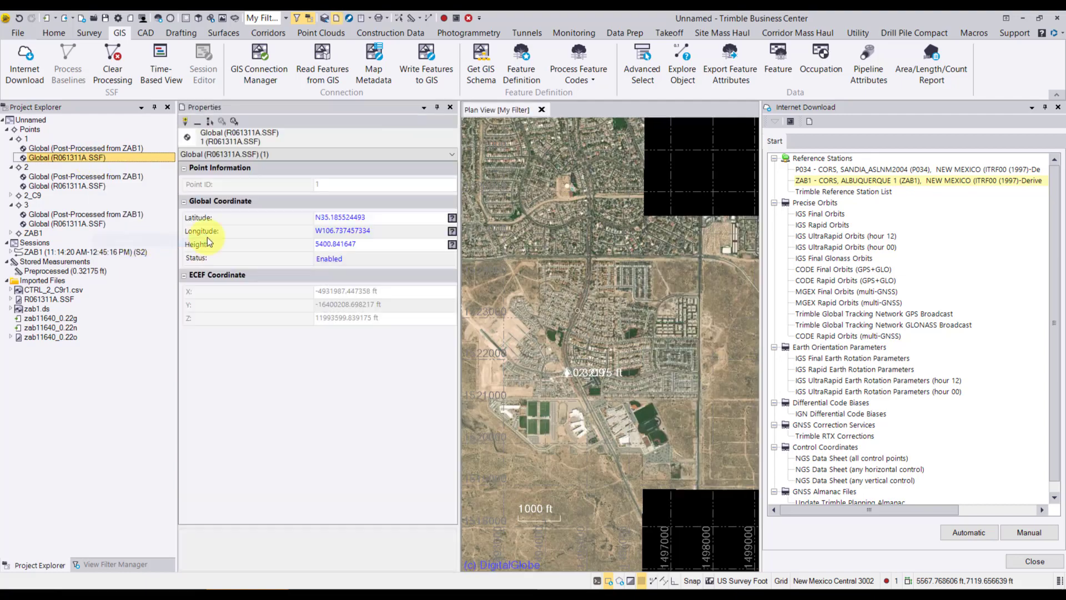
scroll(545, 354, up, 3)
scroll(543, 355, up, 5)
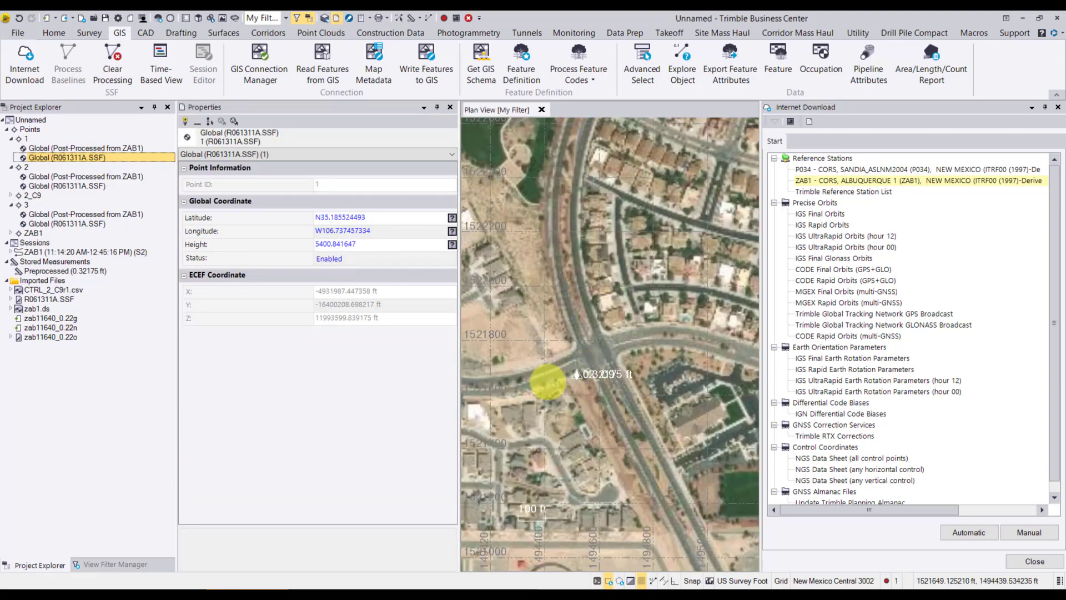
scroll(572, 374, up, 1)
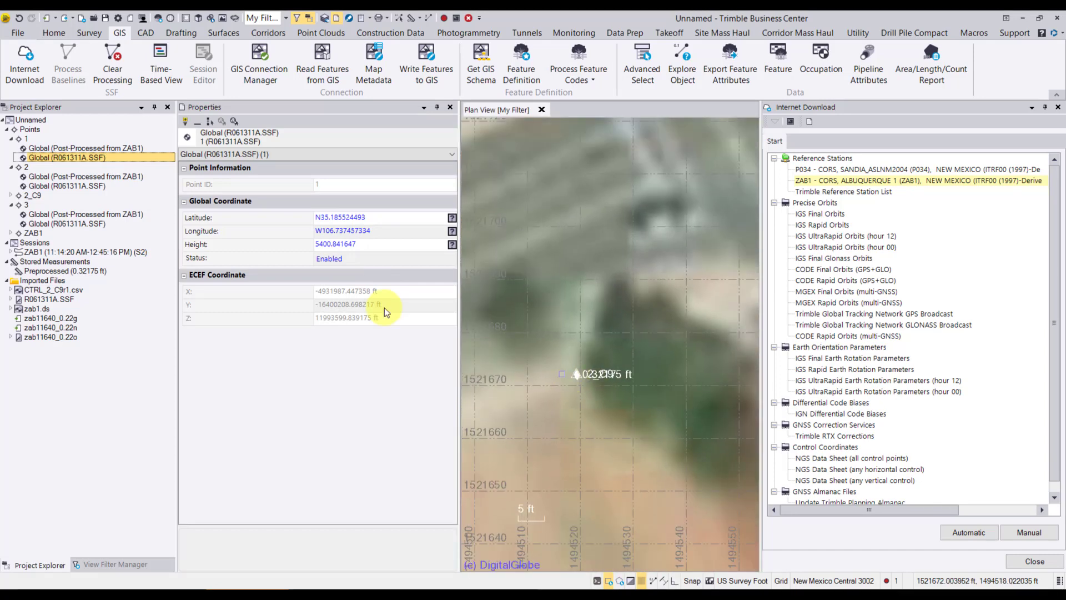
click(385, 216)
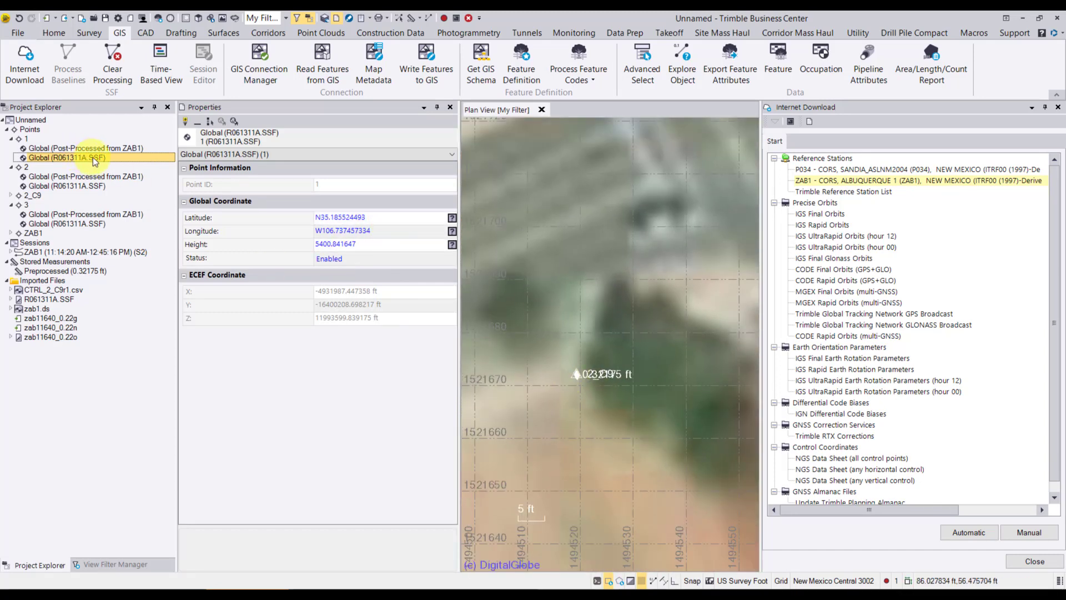
Compare point 1's post-processed ZAB1 and raw SSF coordinates, then show point 2's post-processed record.
click(105, 149)
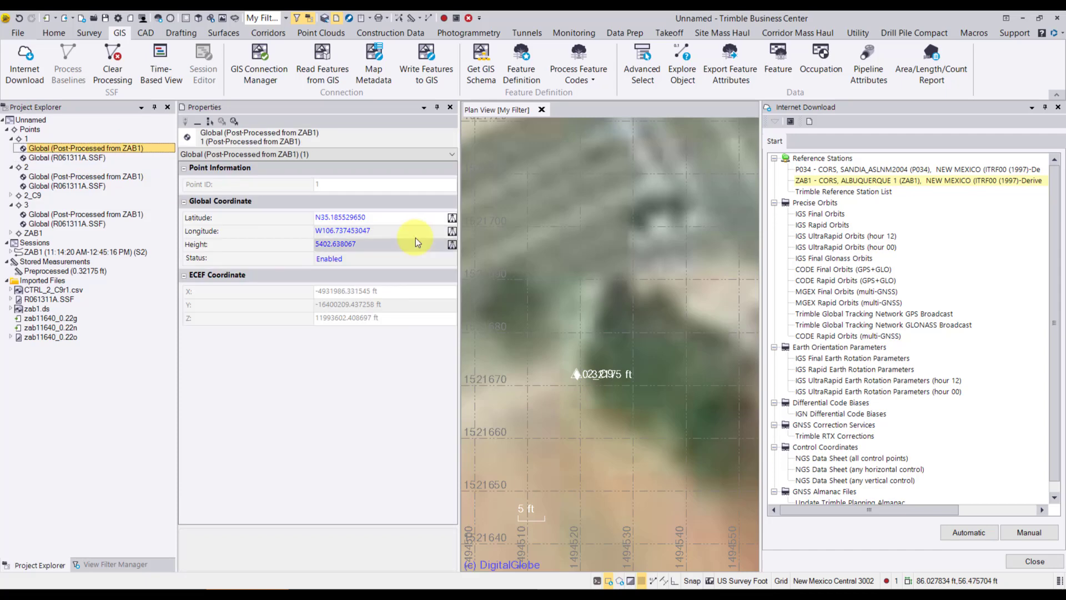
click(124, 158)
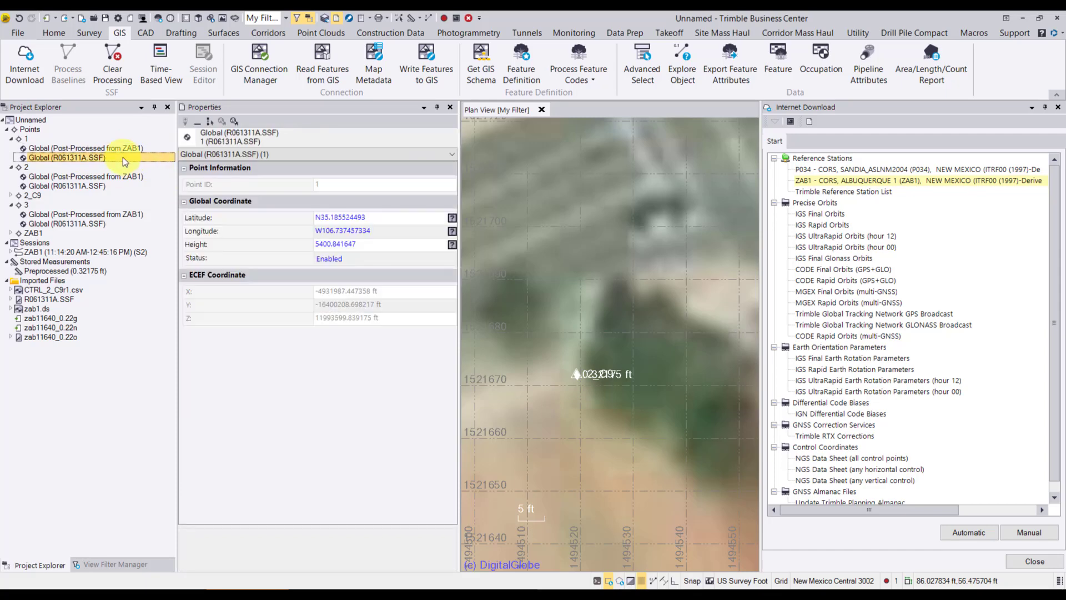
click(127, 149)
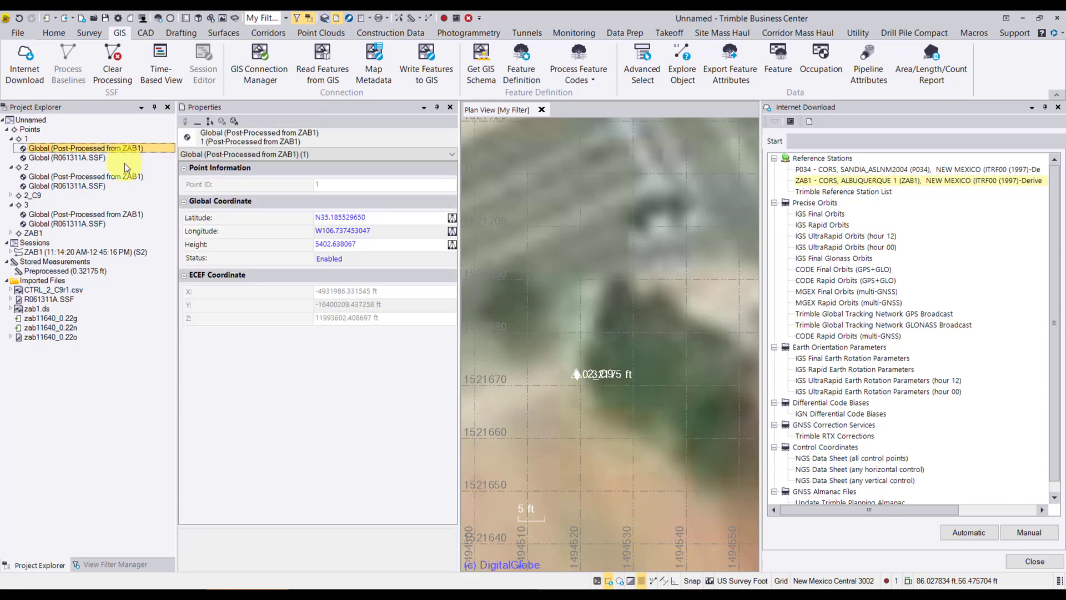
click(125, 163)
click(131, 149)
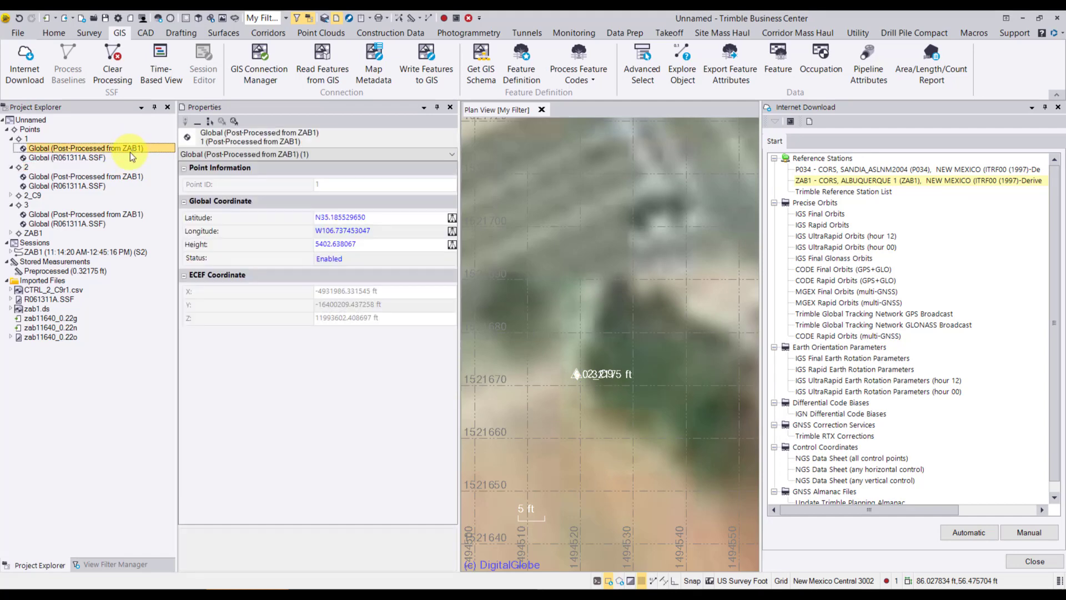
click(130, 157)
click(133, 147)
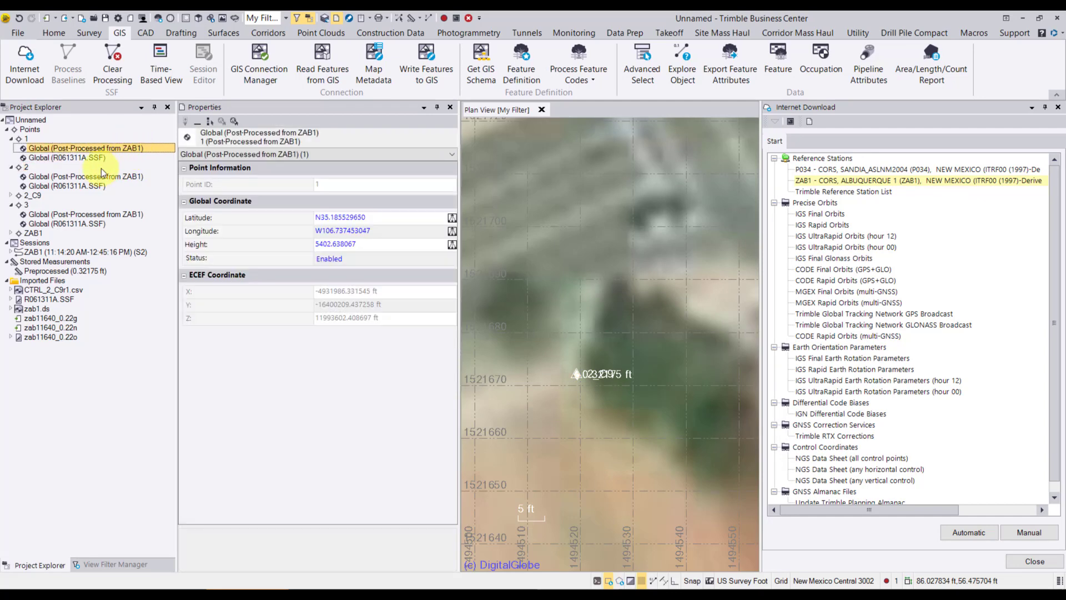
click(52, 177)
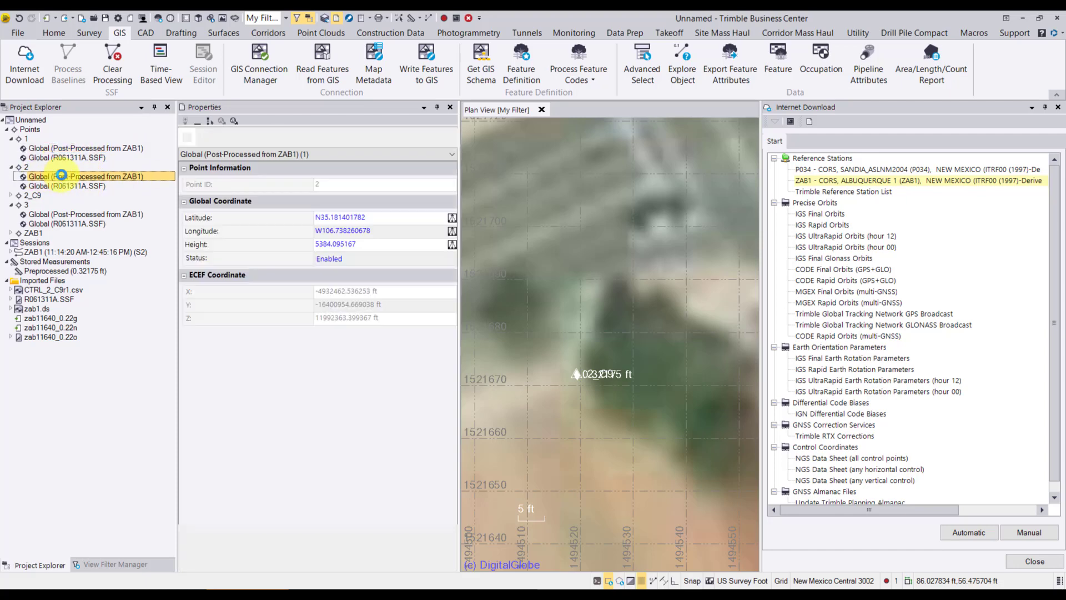
Select point 2 and zoom the plan view in until its 0.32175 ft gap to 2_C9 shows.
click(26, 167)
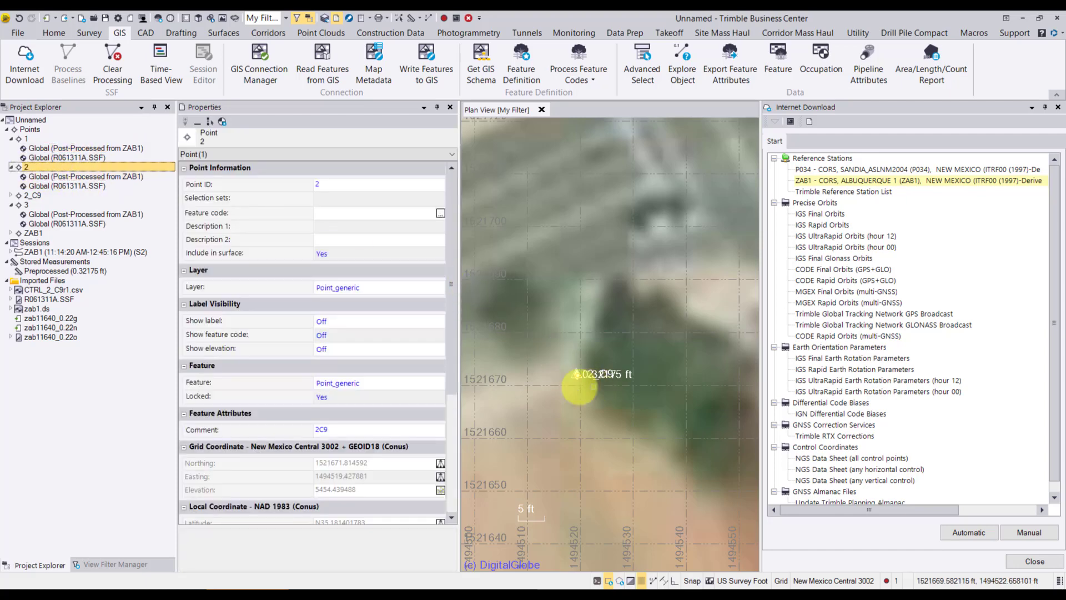
scroll(589, 371, up, 5)
scroll(597, 371, up, 5)
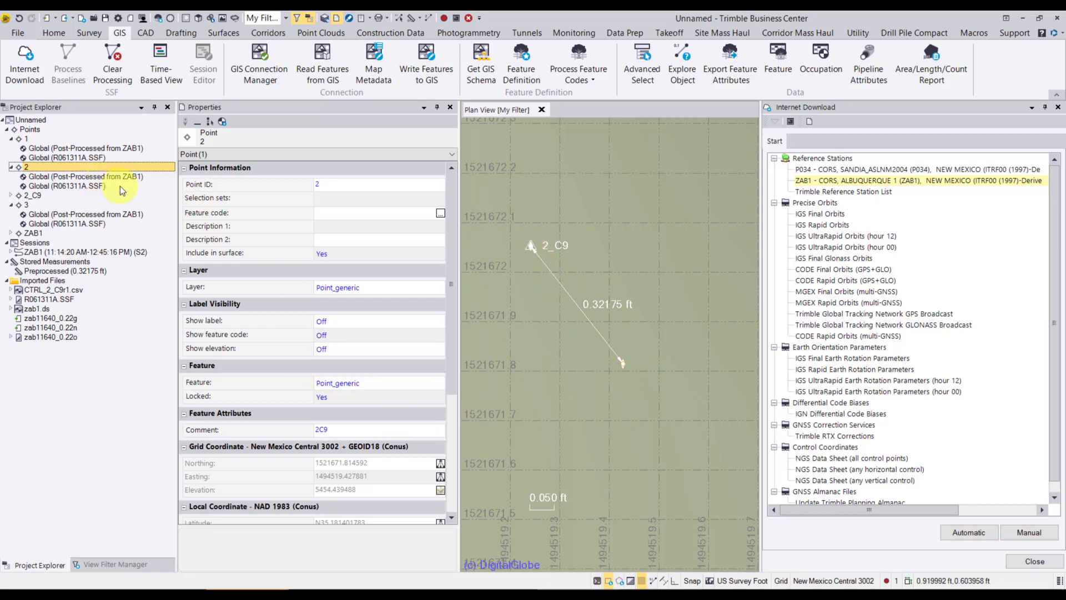
Turn Show elevation On for point 2 and control point 2_C9 (5454.550000 ft).
click(111, 179)
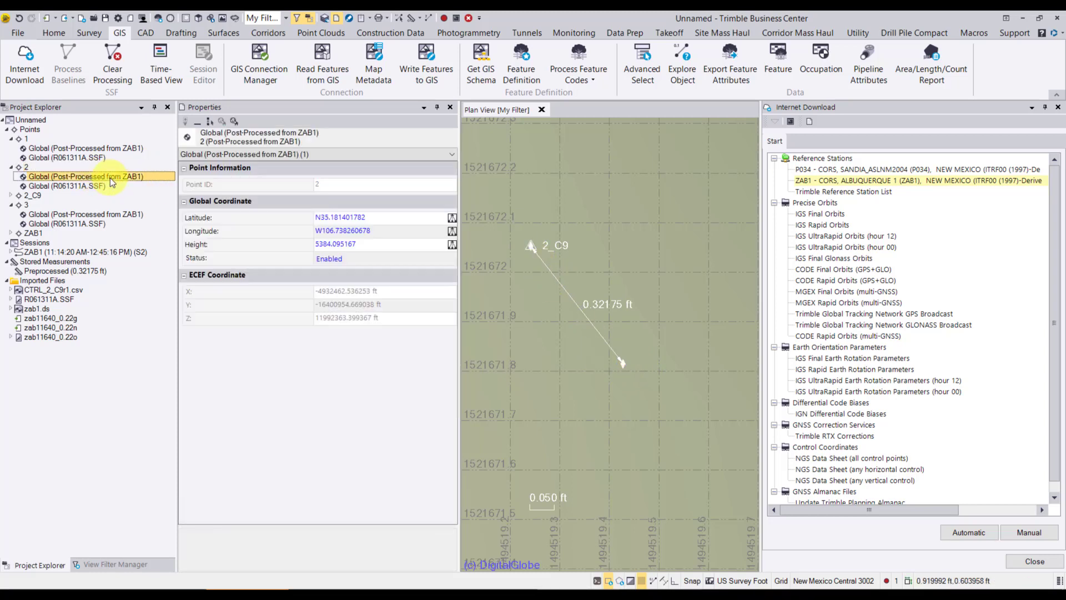
click(53, 167)
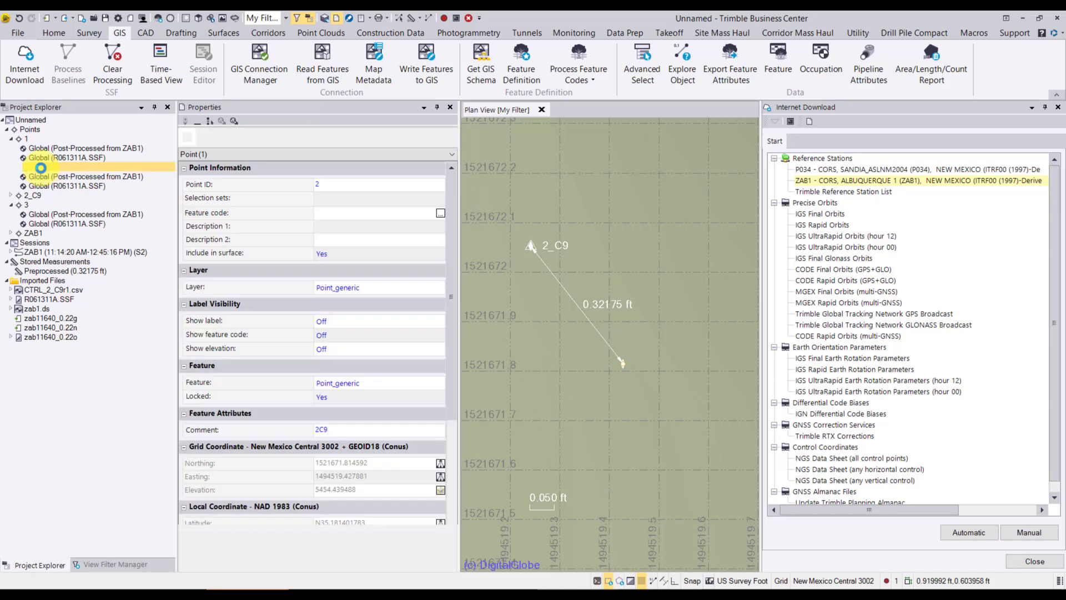
click(342, 348)
click(343, 362)
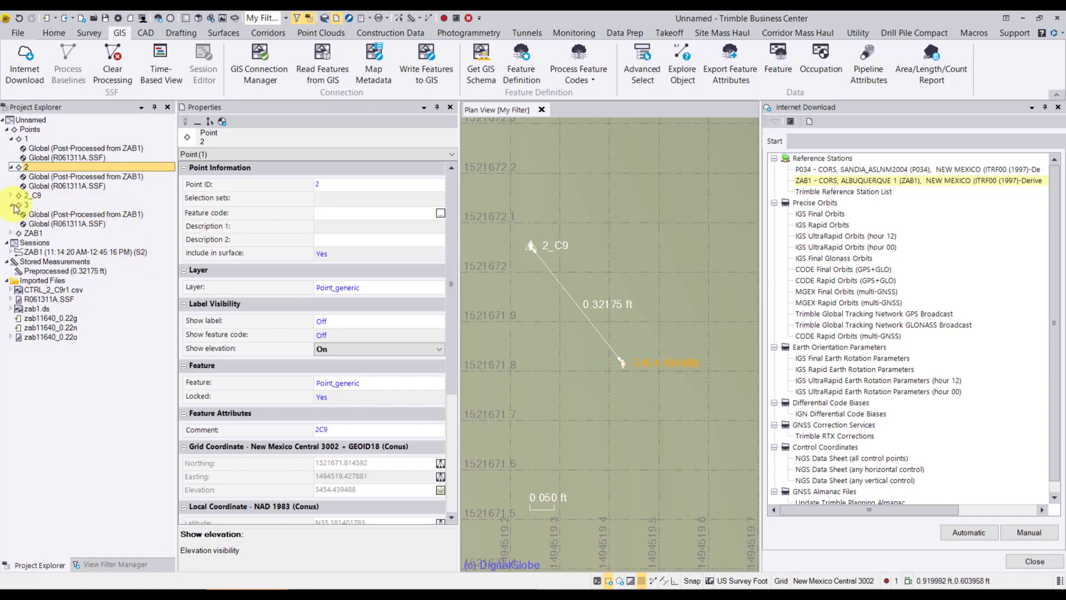
click(30, 192)
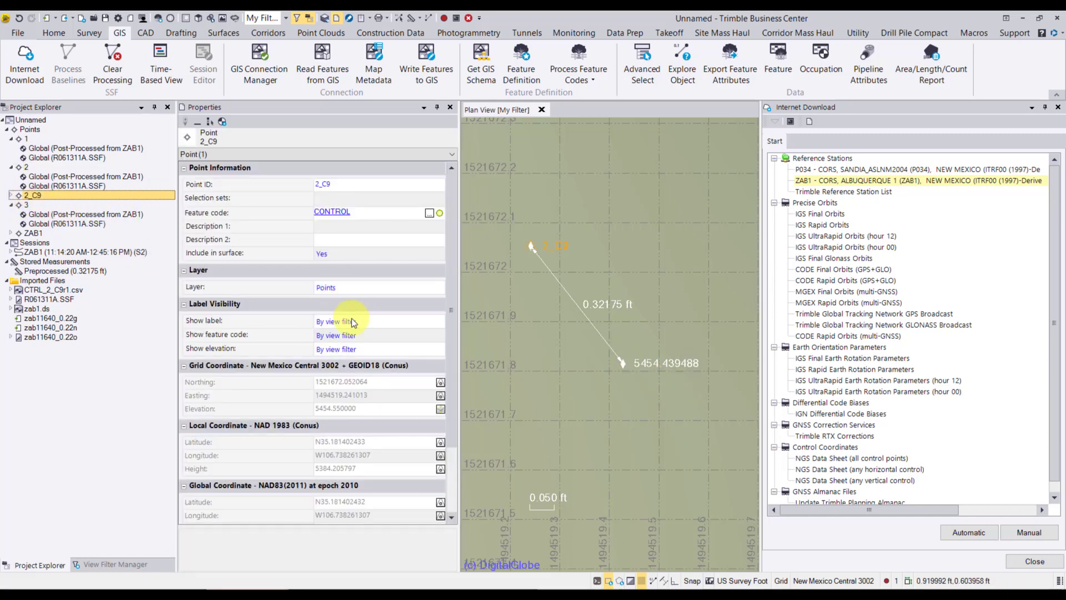
click(361, 348)
click(364, 351)
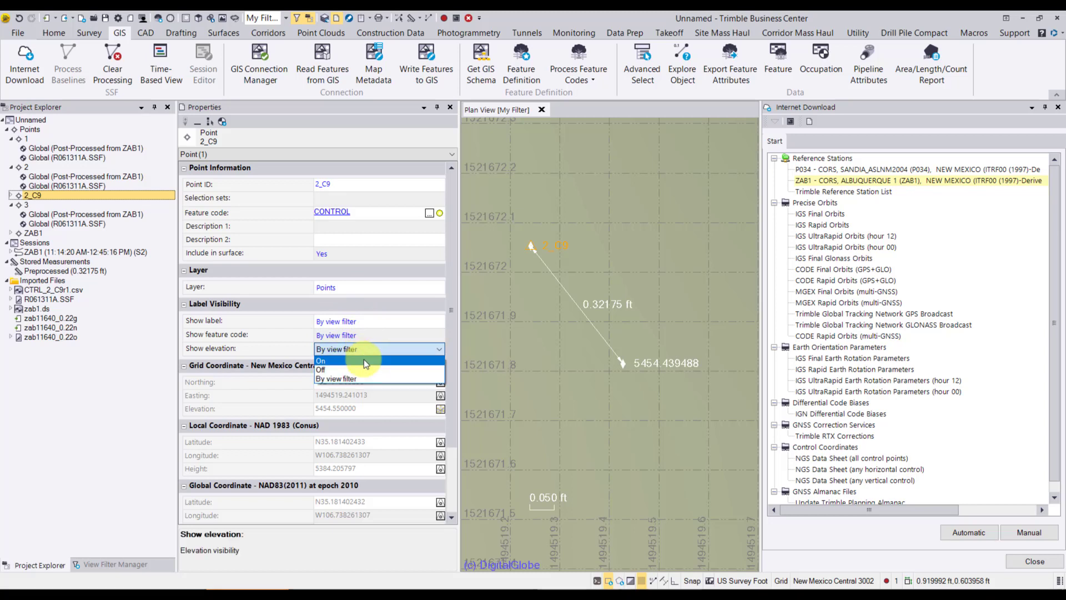
click(364, 360)
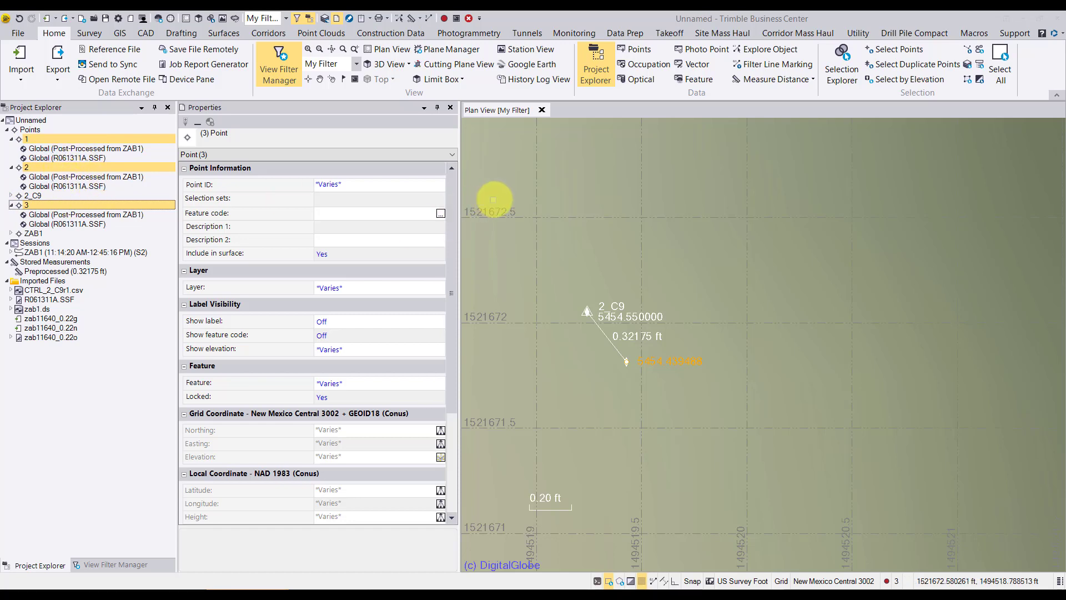
Zoom to extents and export the three points with the GIS Shapefile exporter, choosing a save location.
middle_click(494, 199)
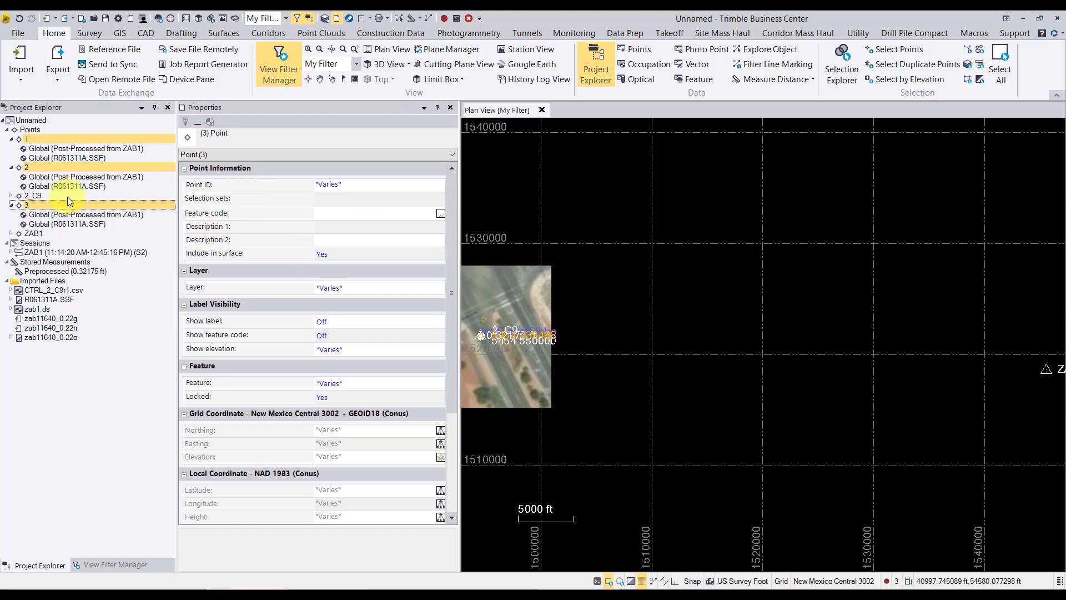
click(58, 61)
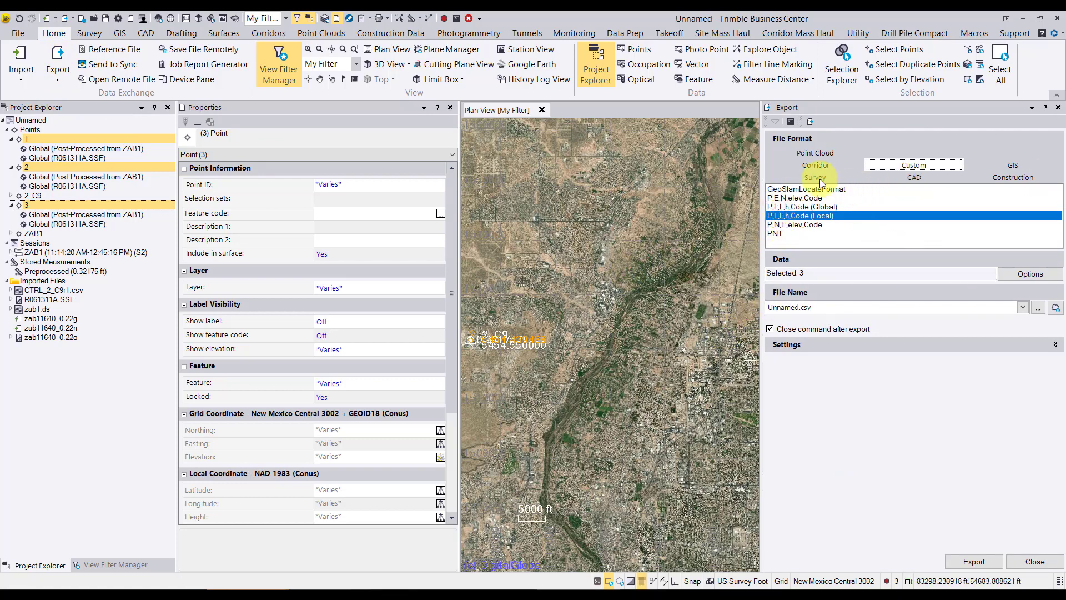
click(1016, 168)
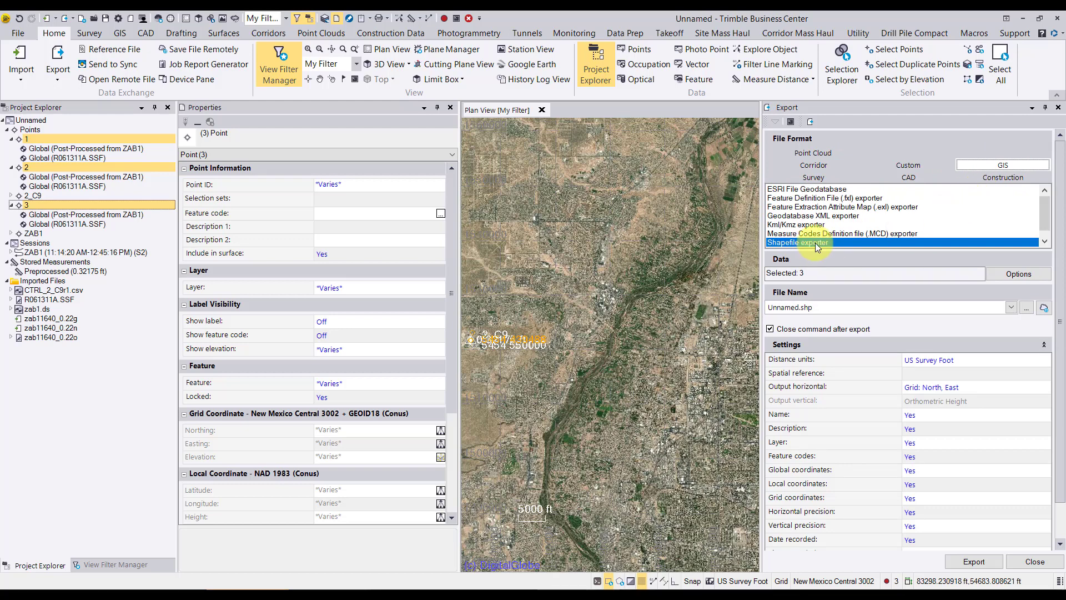
click(812, 189)
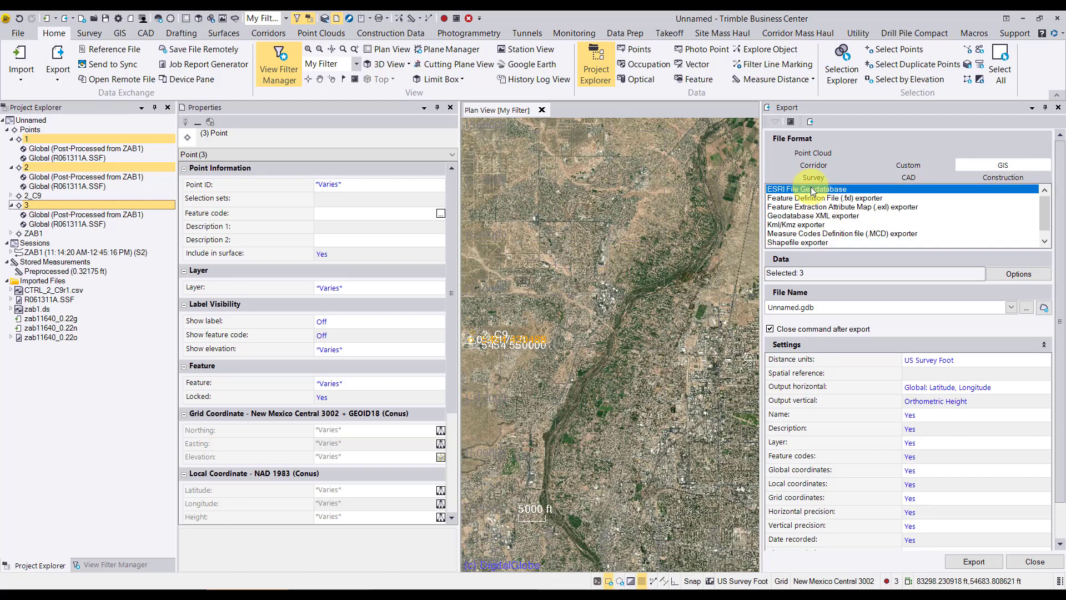
click(826, 243)
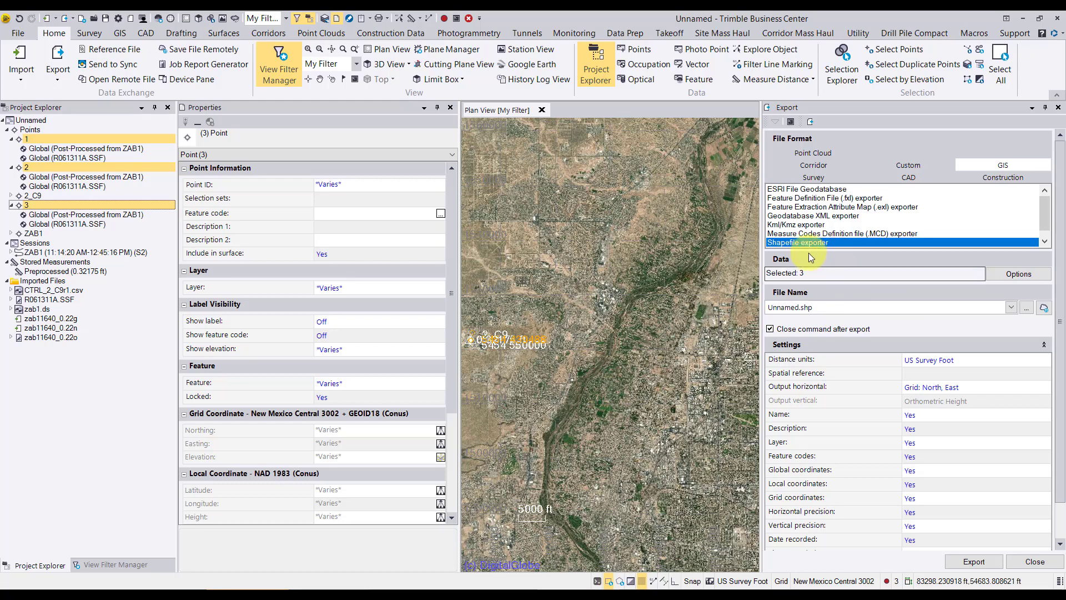
click(1027, 308)
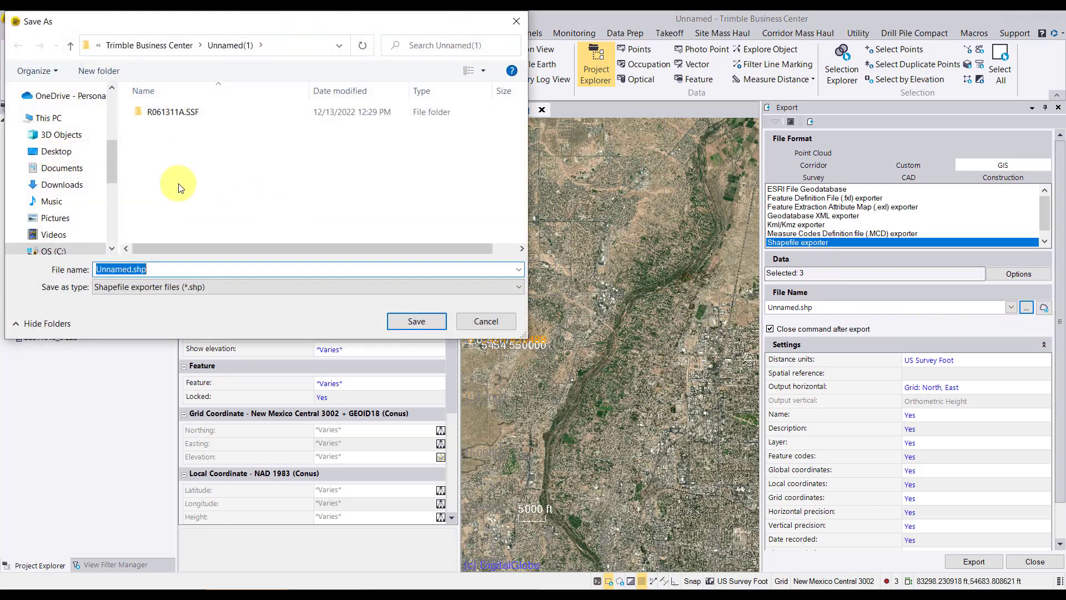
Save the shapefile as TBCSSFProcessedTest.shp in the Documents\Trimble Business Center folder.
click(149, 49)
double_click(112, 269)
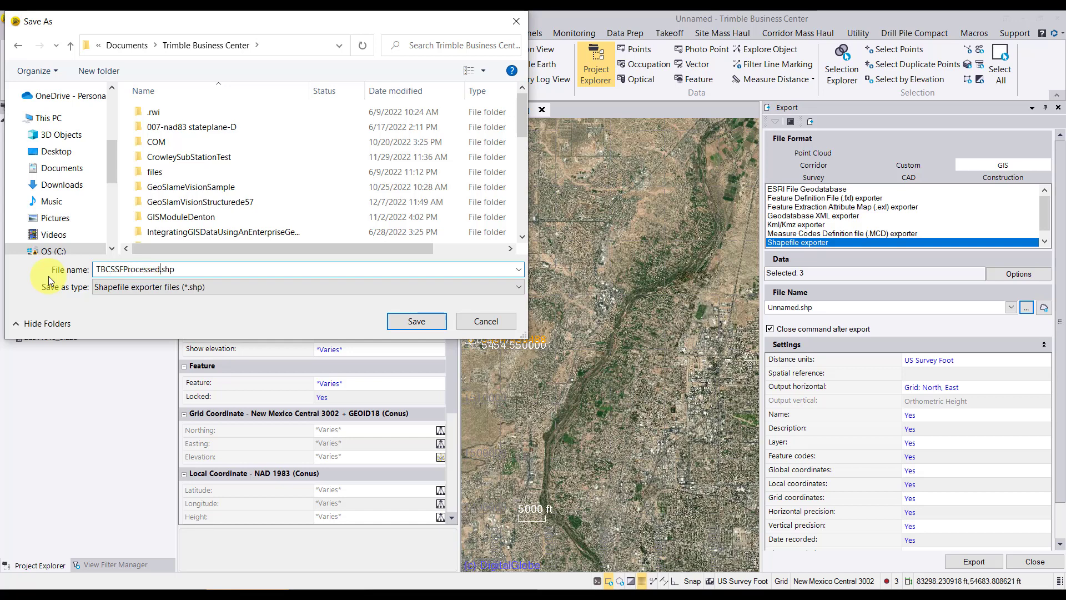
key(Return)
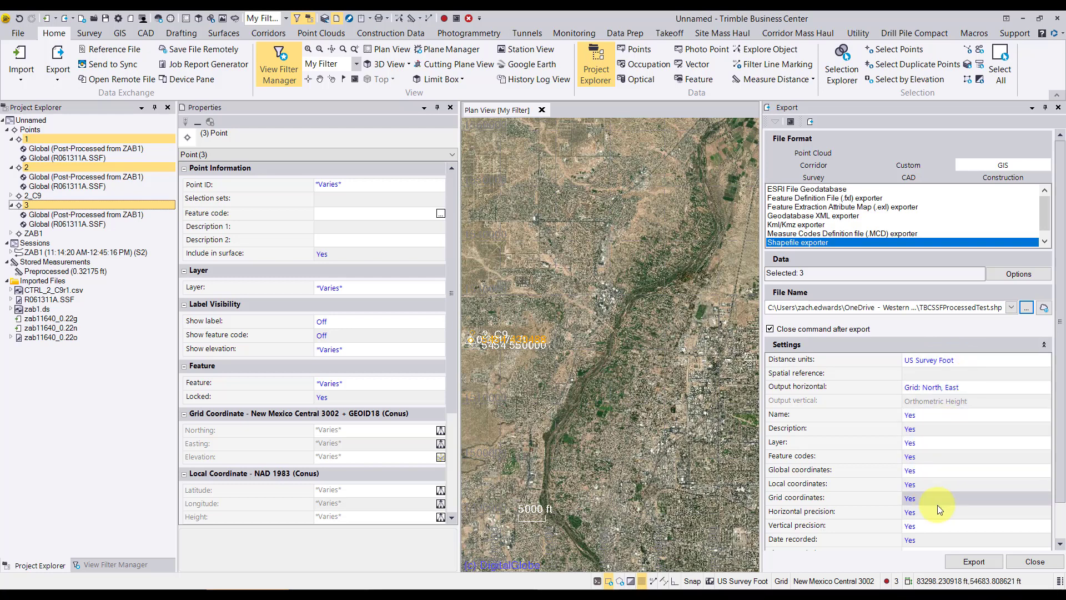
Run the export of the three points to TBCSSFProcessedTest.shp.
click(974, 561)
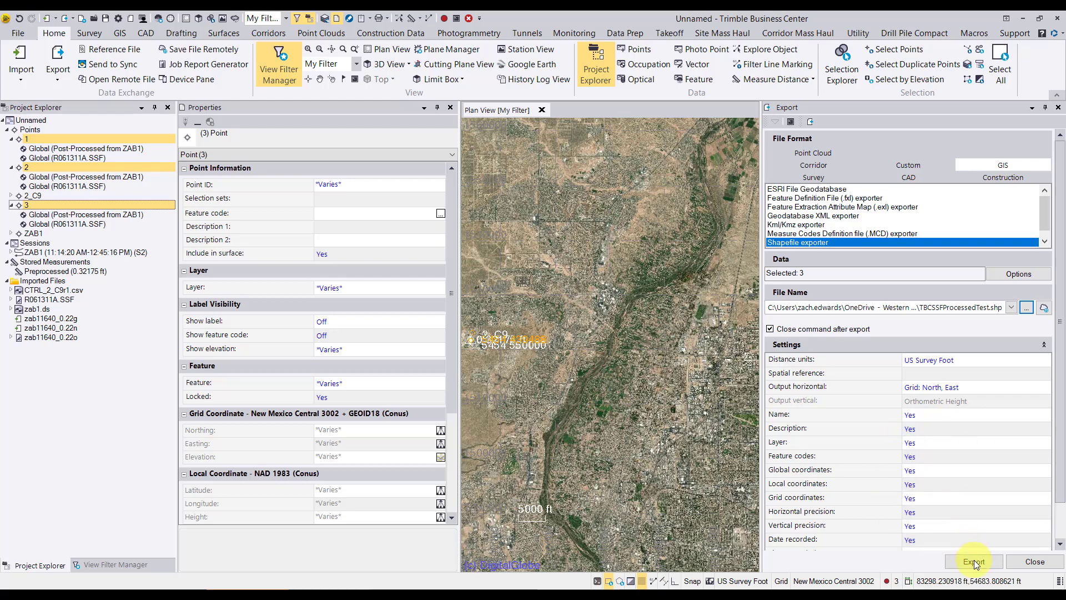